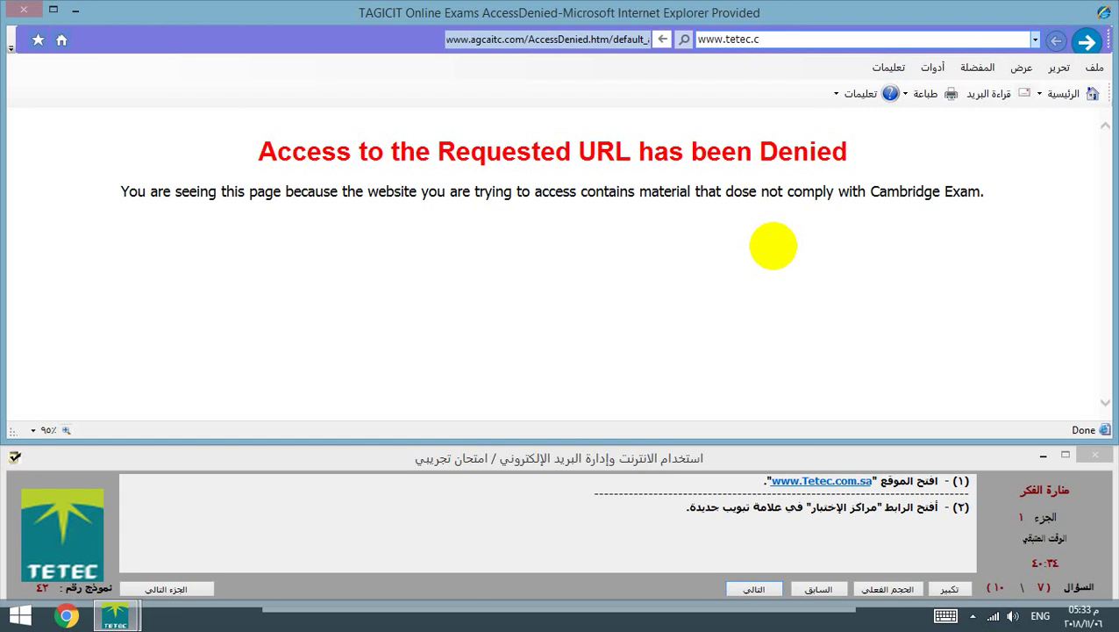
text(m.sa)
key(Return)
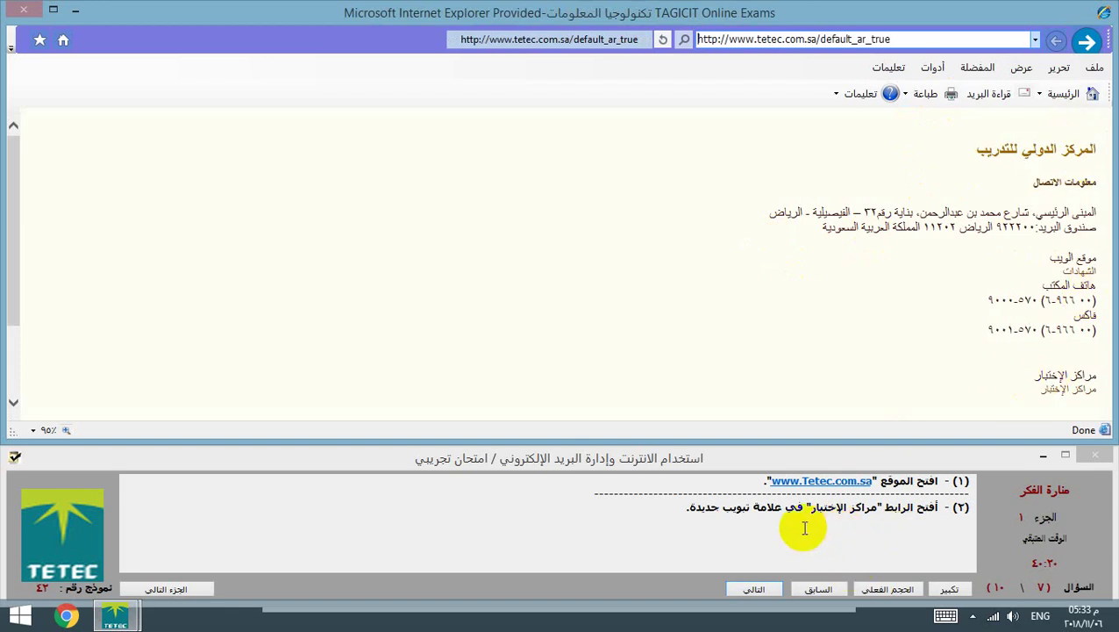
right_click(1070, 396)
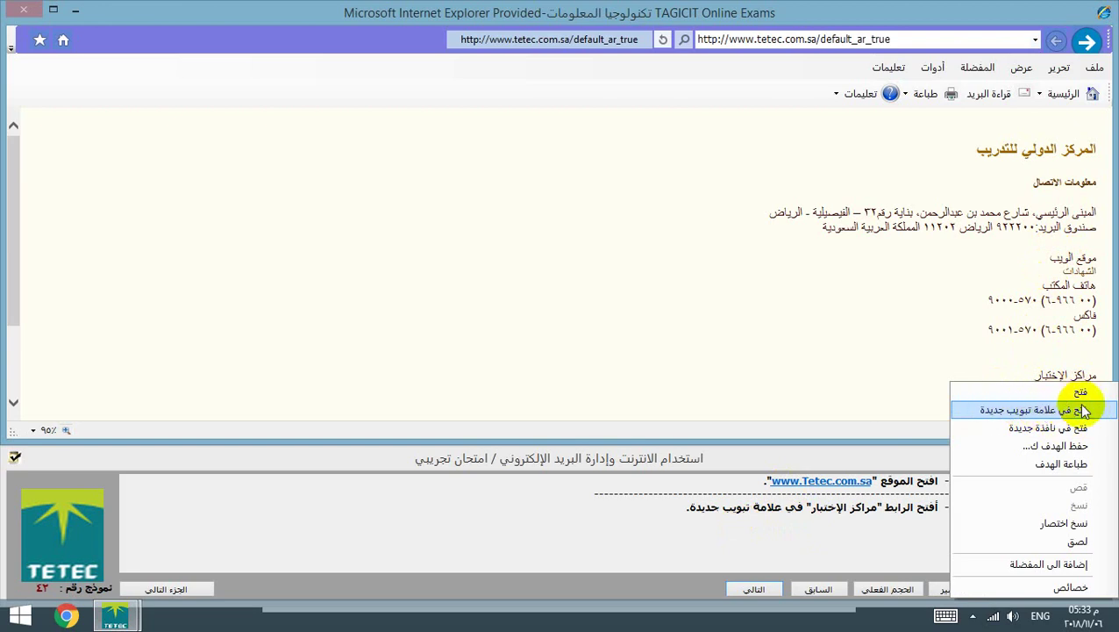
click(997, 408)
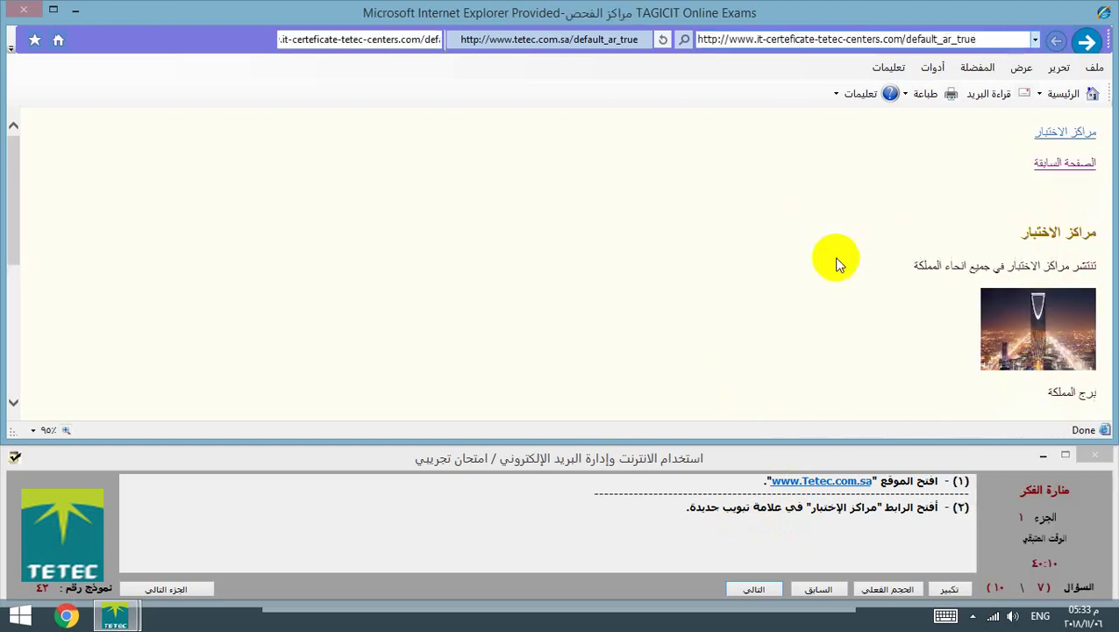
click(754, 590)
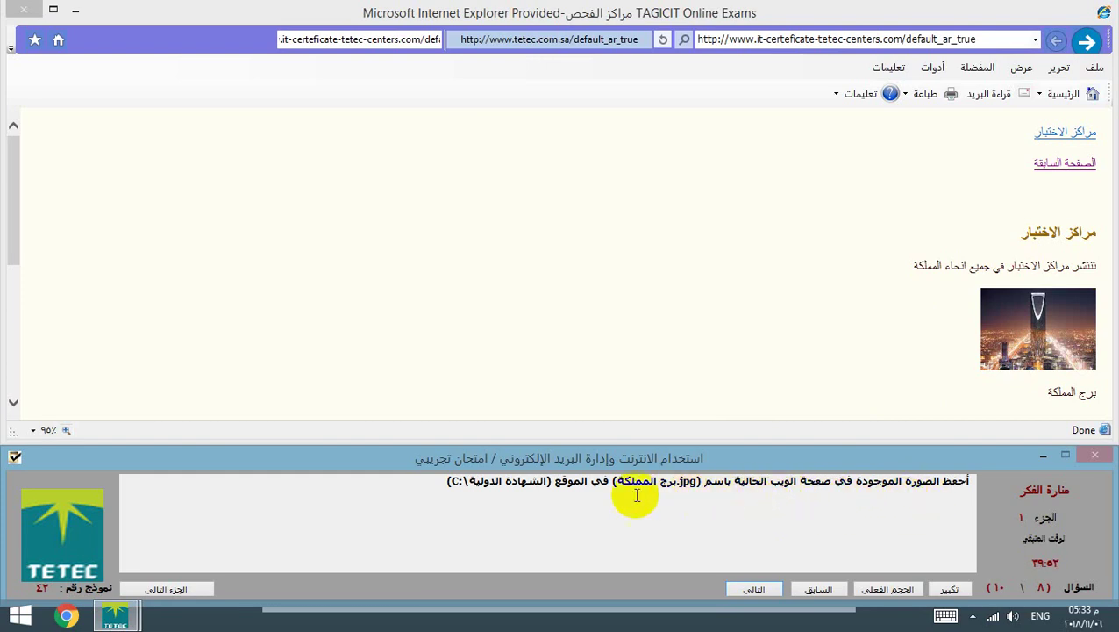
Save the tower image as a JPEG named "برج المملكة" in C:\الشهادة الدولية and move on to the next question
right_click(1044, 325)
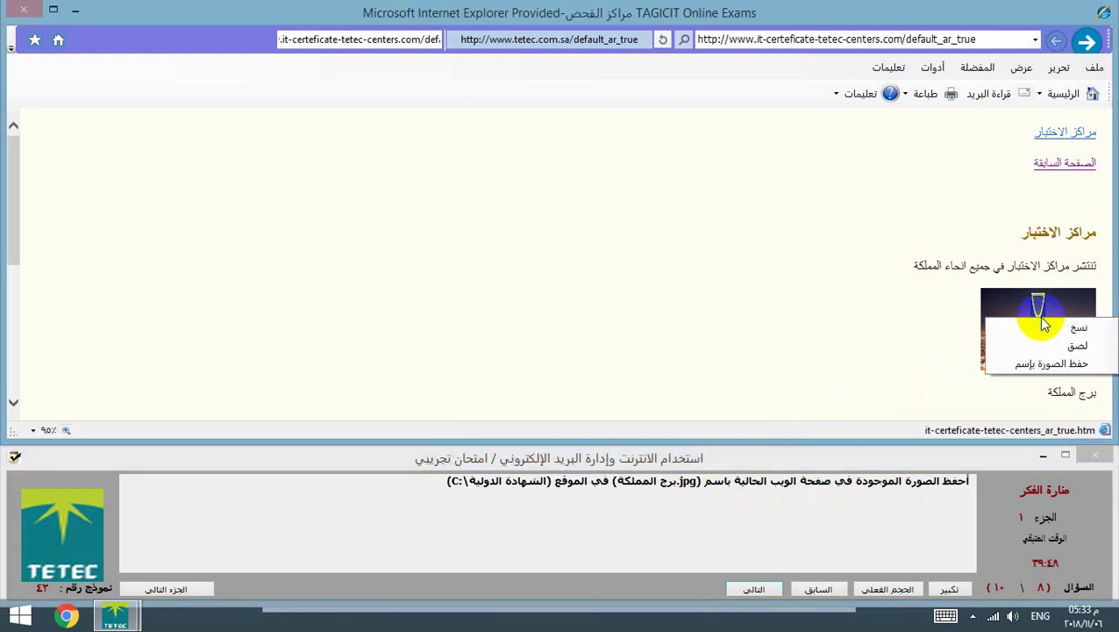
click(1048, 365)
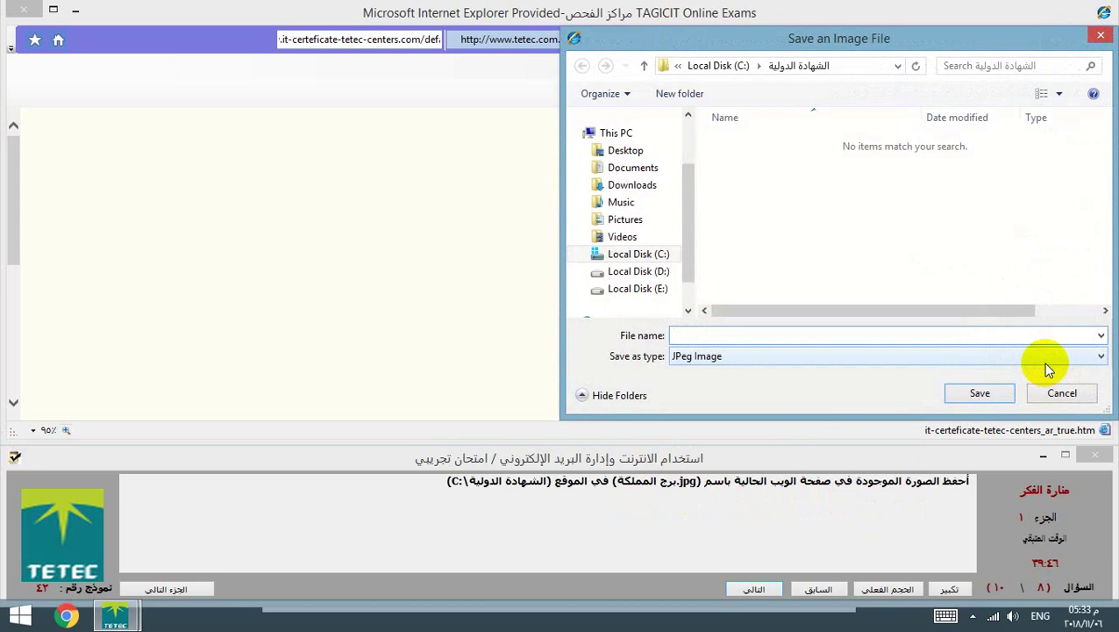
double_click(526, 488)
click(745, 335)
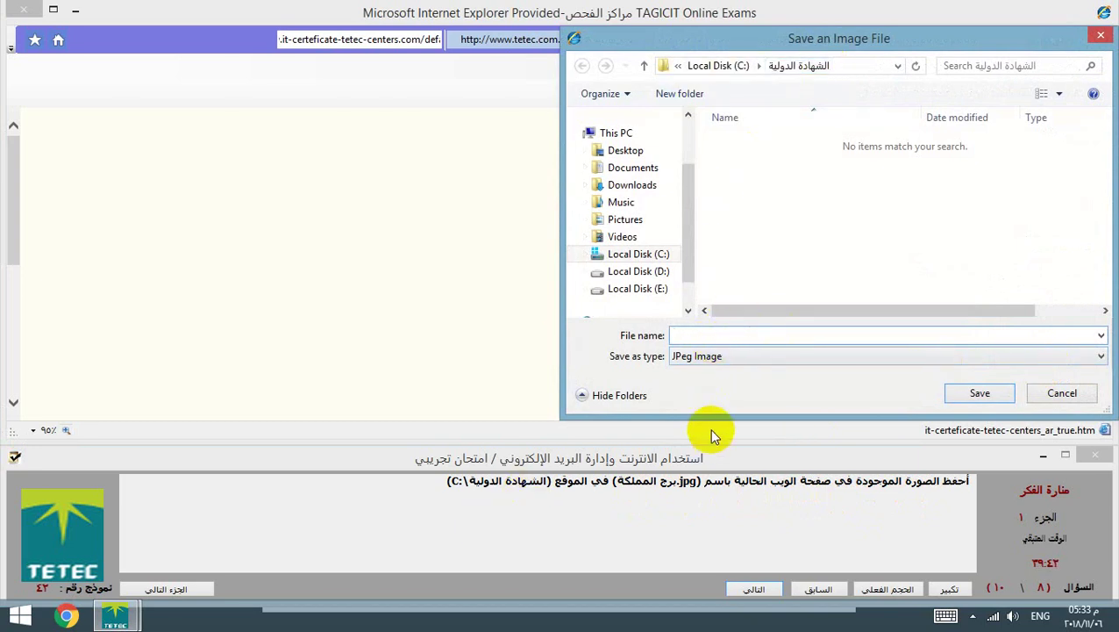
text(بر)
key(BackSpace)
key(BackSpace)
key(alt+shift)
text(برج المملك)
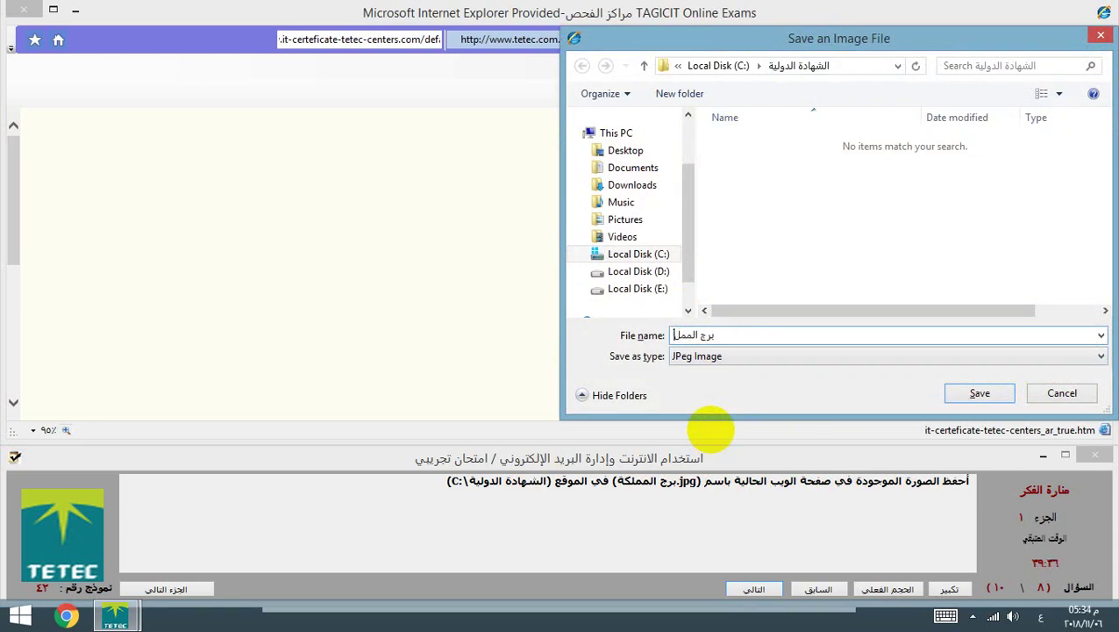
text(ة)
click(965, 397)
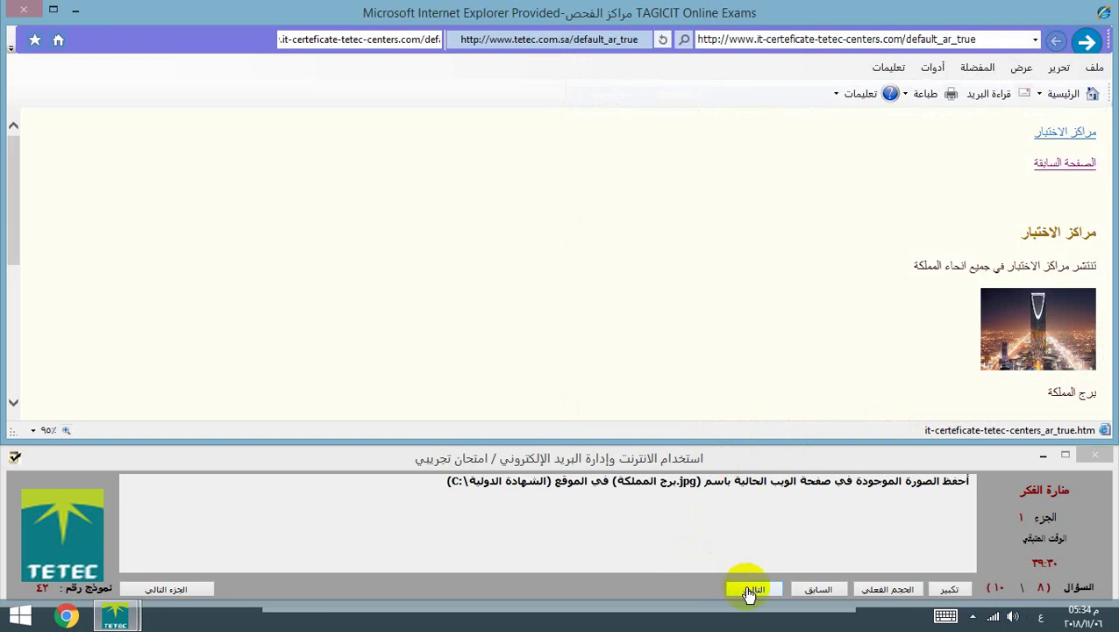
click(750, 595)
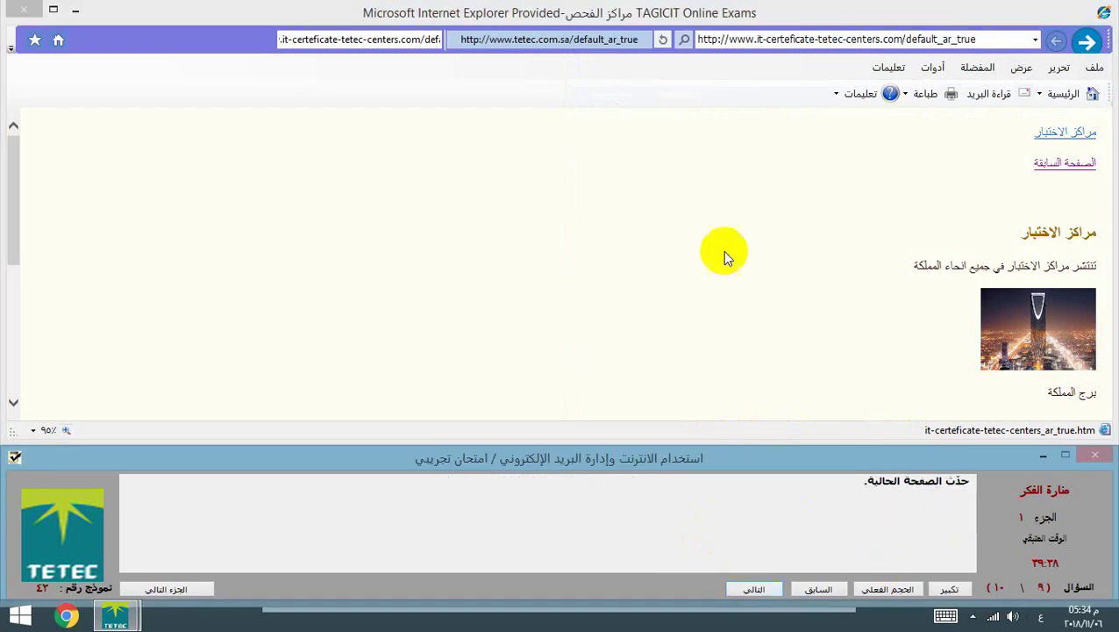
Refresh the test centres page and answer its two multiple-choice questions with "RSS" and "جميع ما ذكر"
click(663, 39)
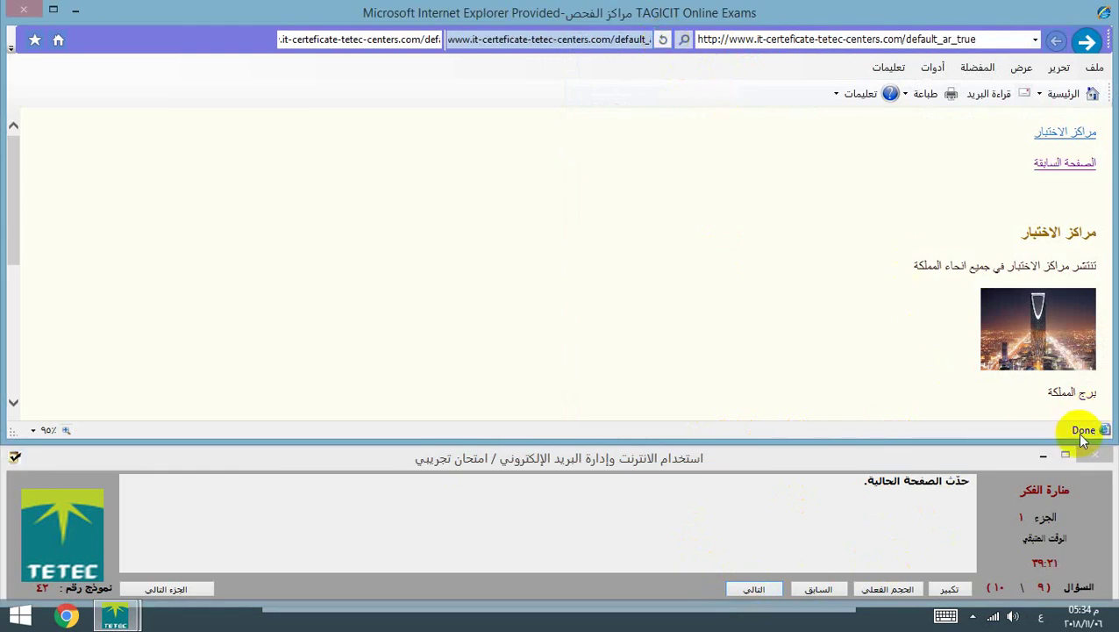
click(760, 590)
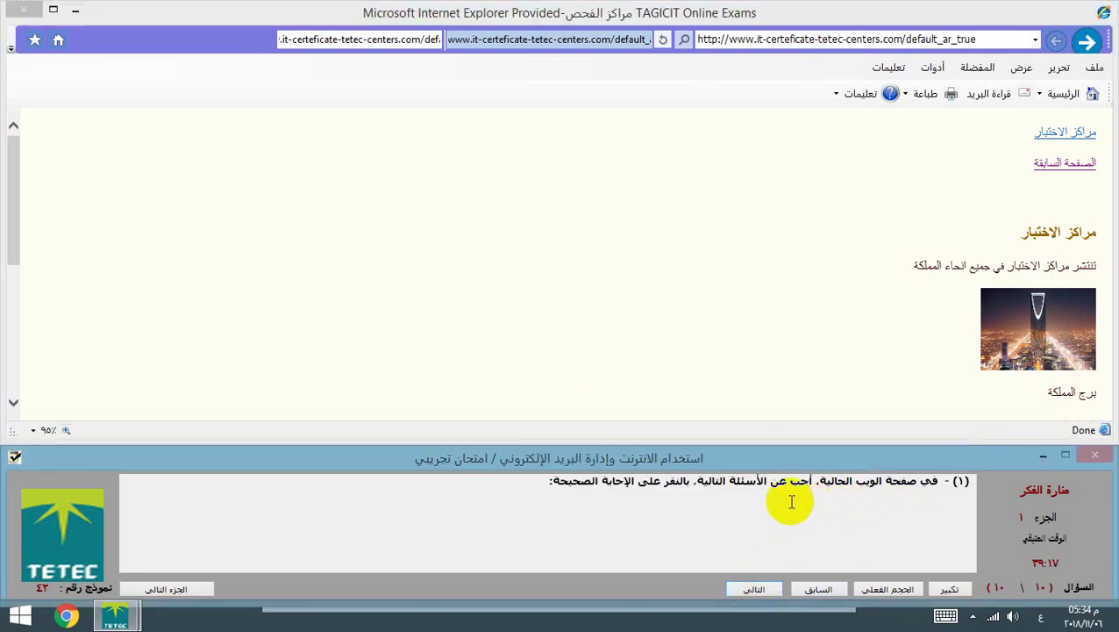
scroll(742, 334, down, 1)
scroll(742, 333, down, 4)
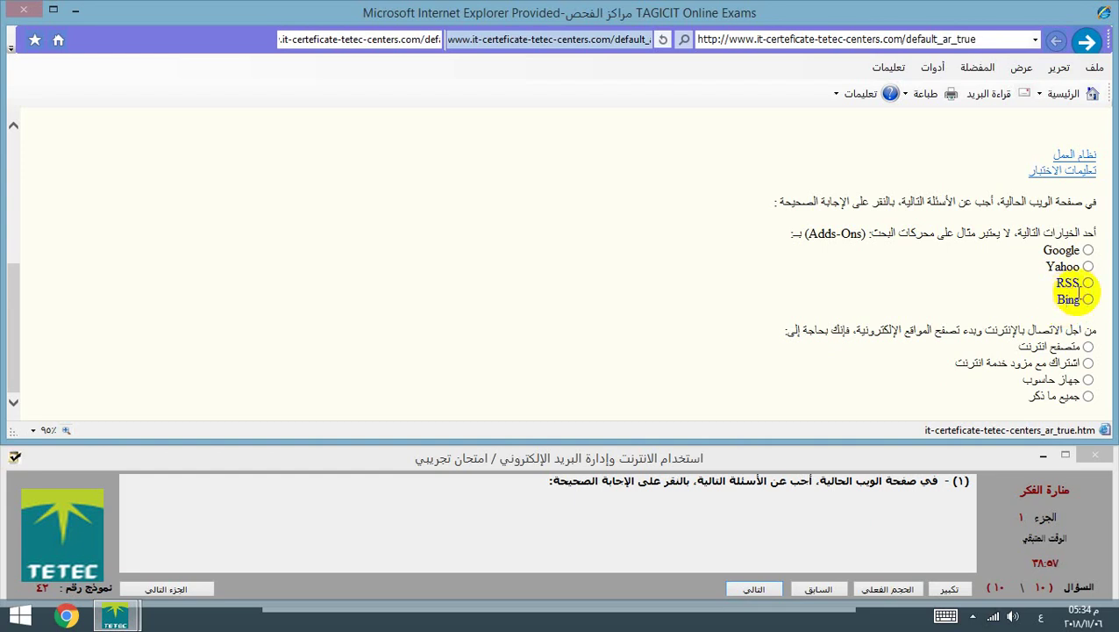
click(1089, 283)
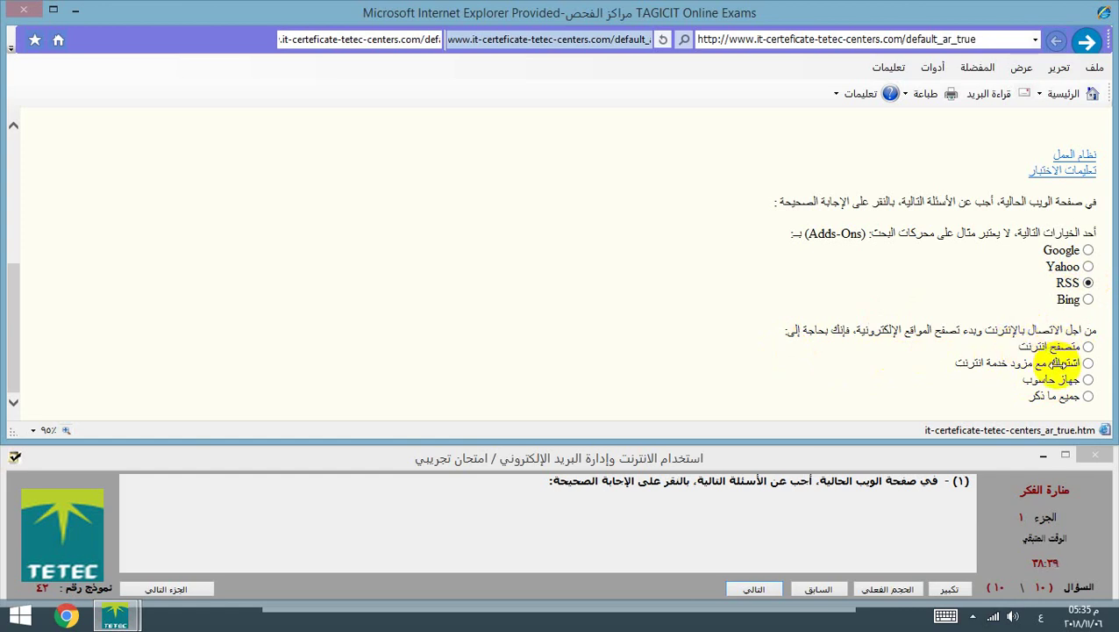
click(1085, 397)
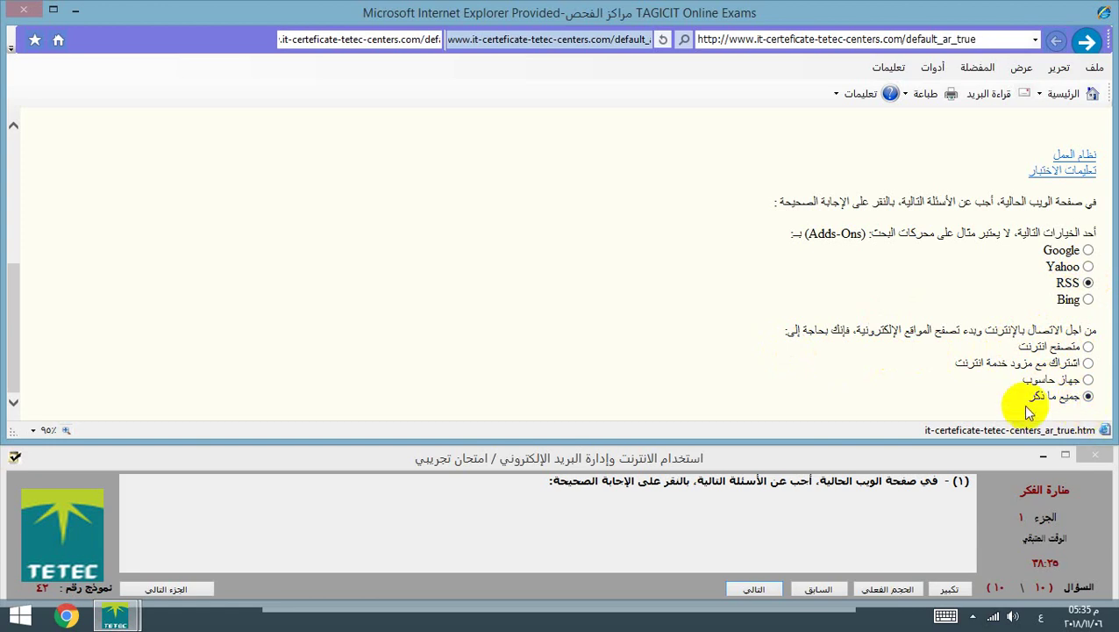
Finish the first part of the exam and start the questions of part 2
click(754, 589)
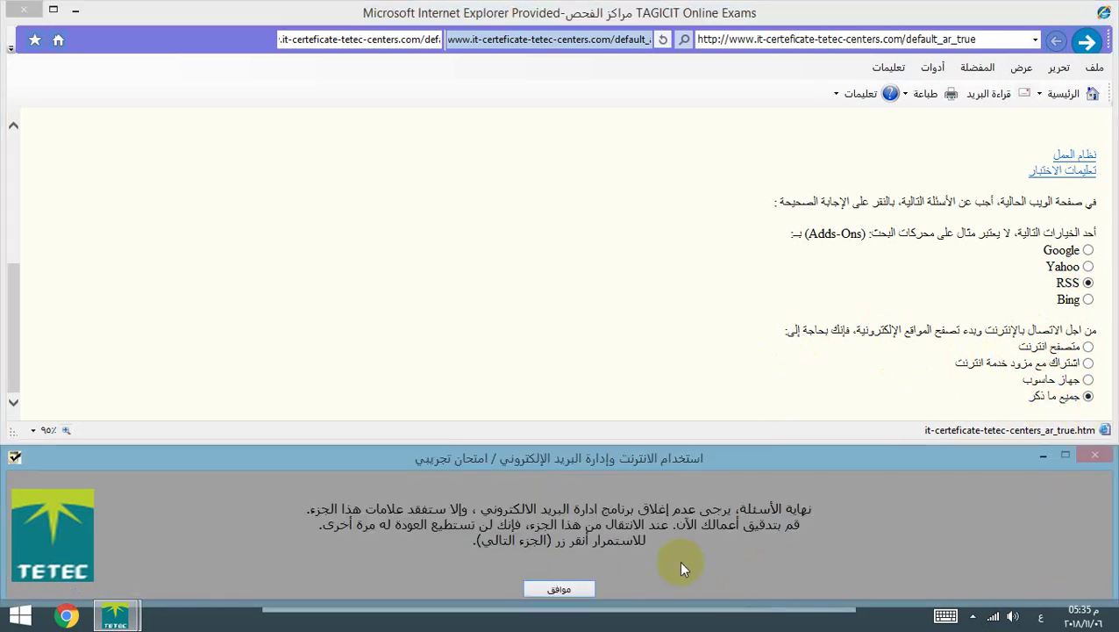
click(556, 588)
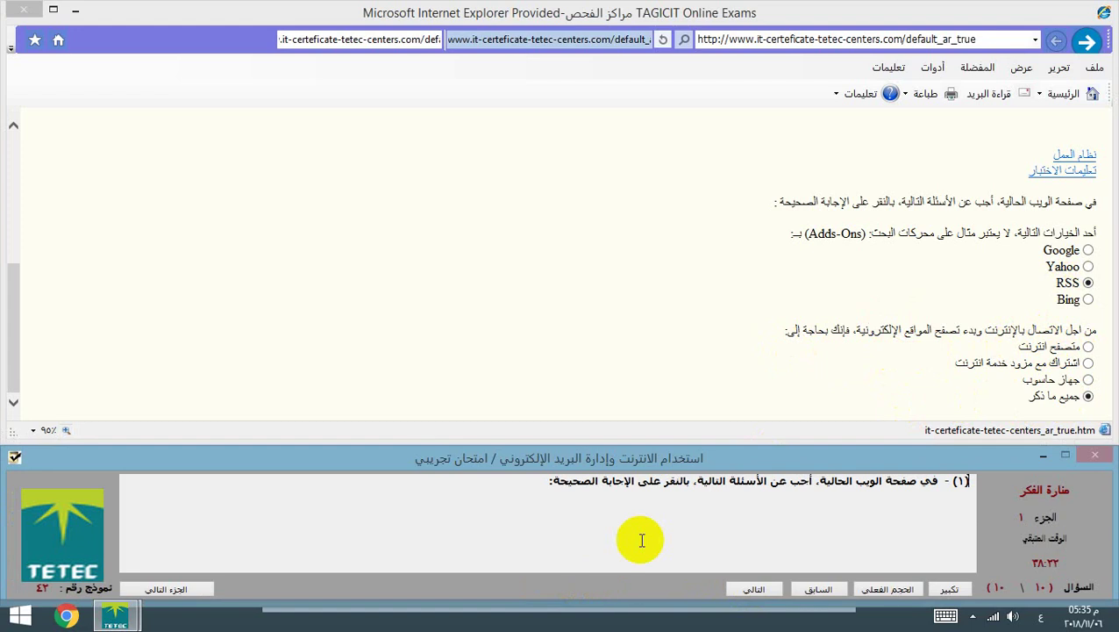
click(159, 588)
click(627, 341)
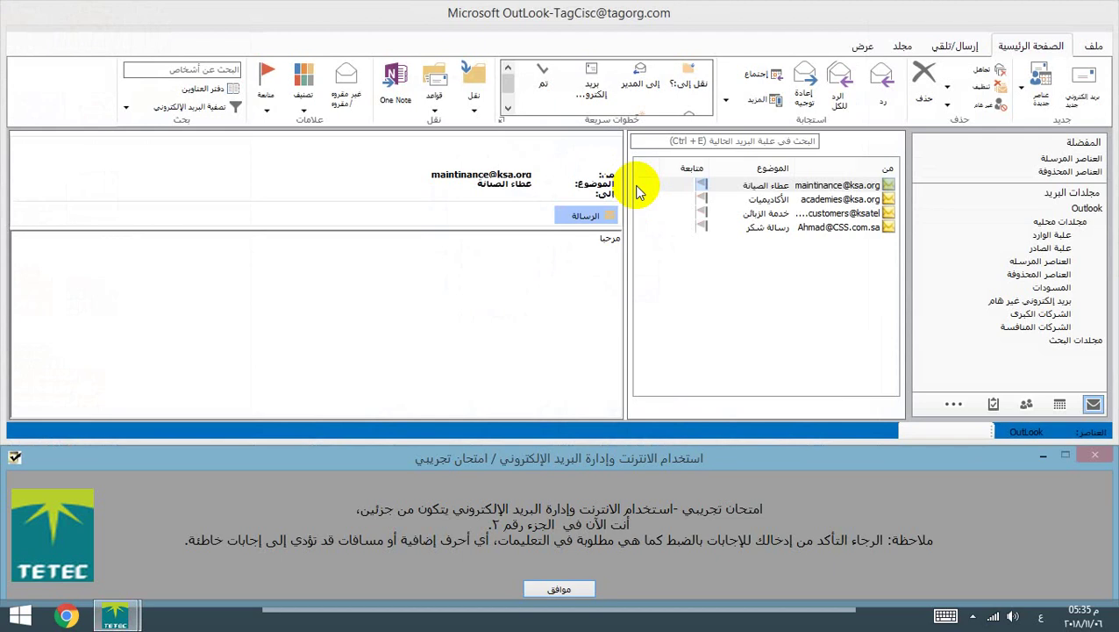
click(559, 589)
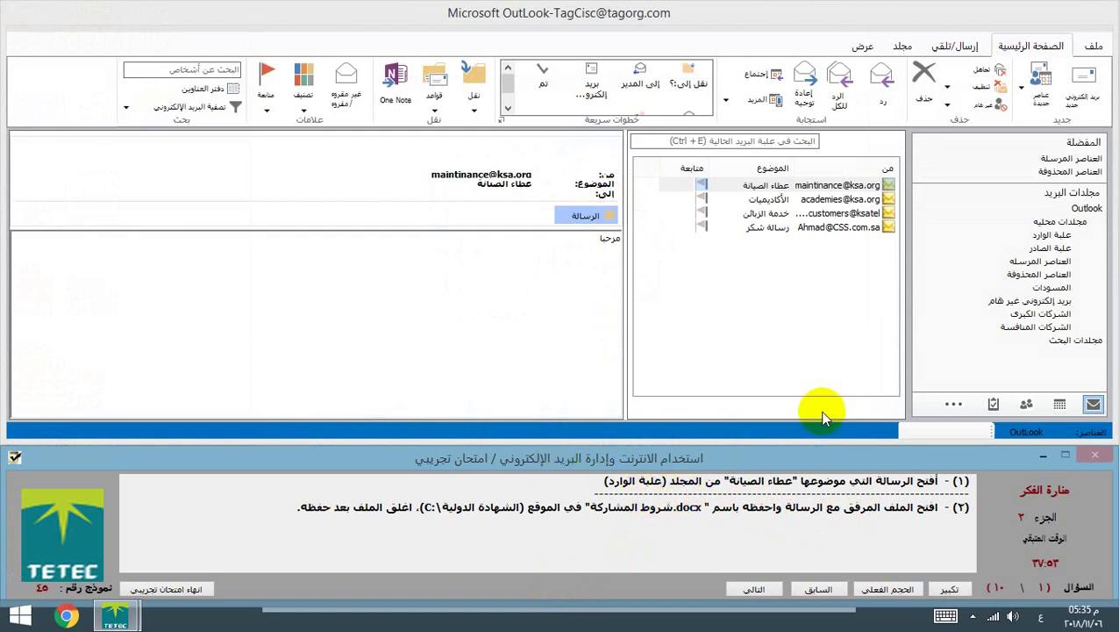
Open the inbox message "عطاء الصيانة" and bring up its attached document "دعوة المؤتمر.docx" in Word
click(1052, 235)
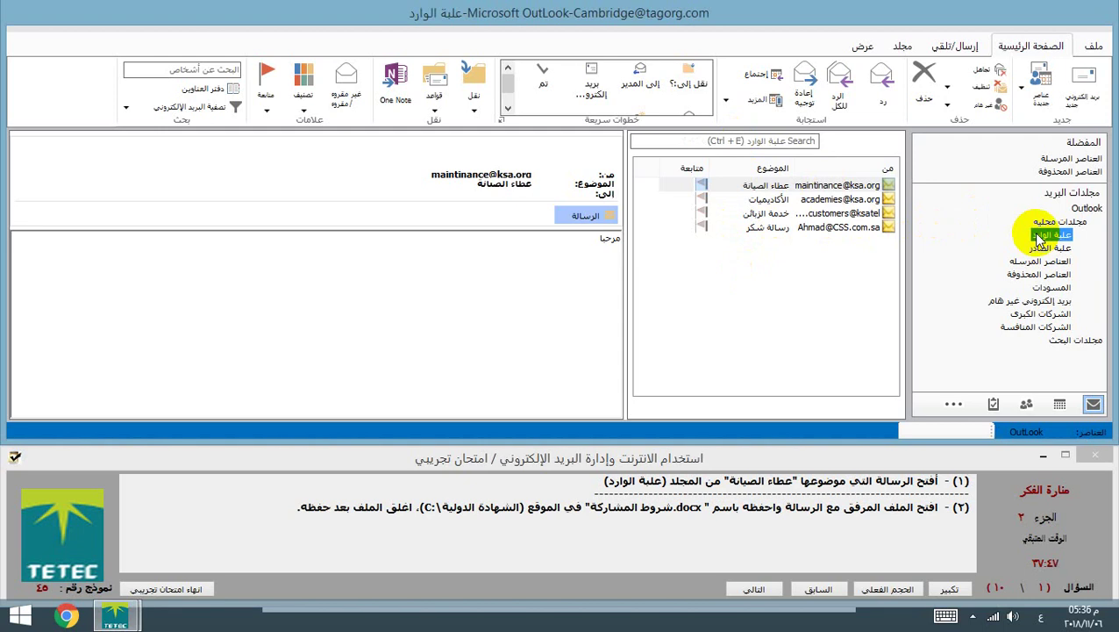
click(798, 187)
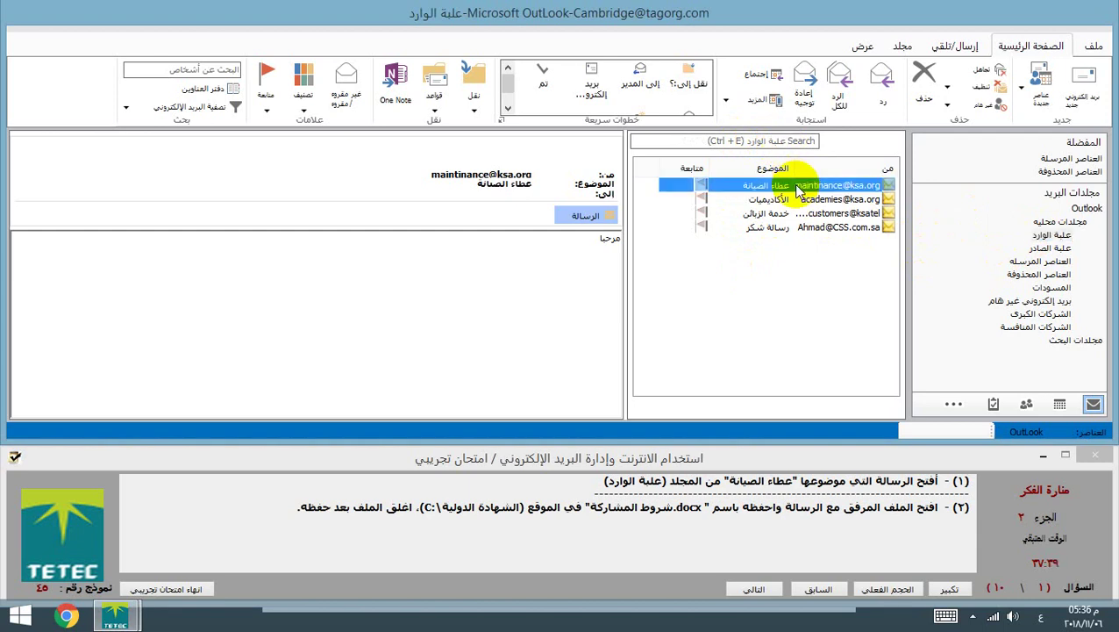
double_click(798, 188)
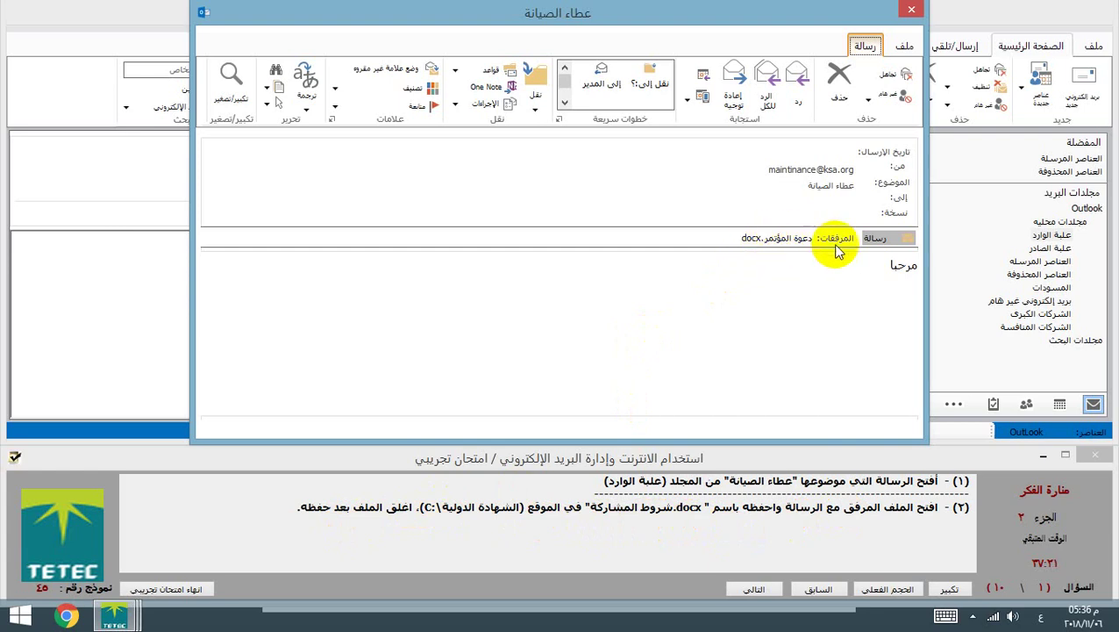
double_click(769, 243)
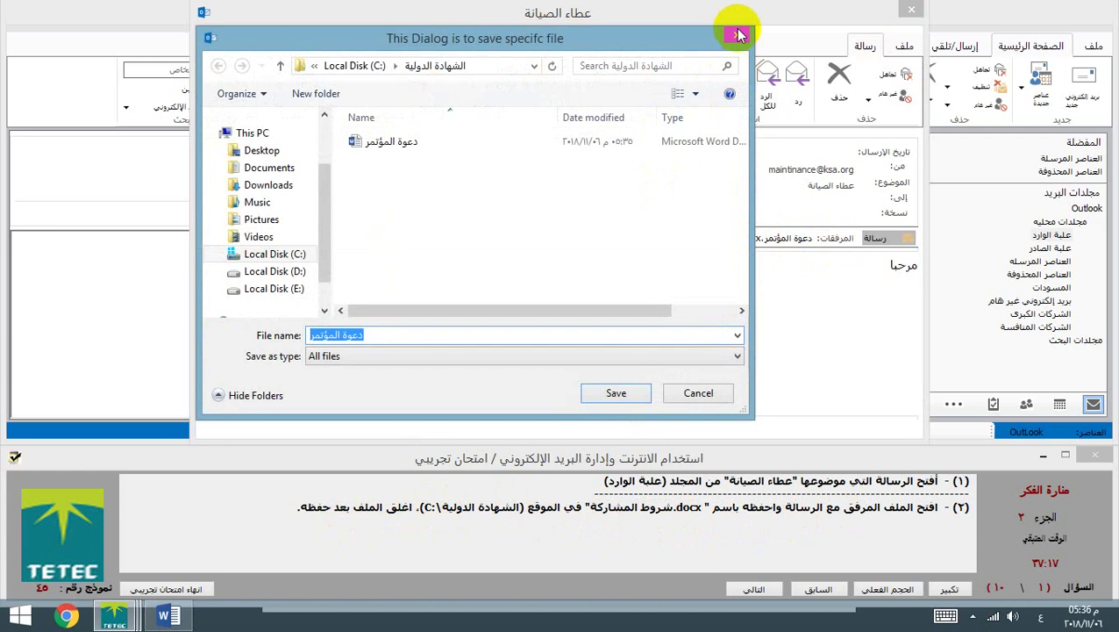
click(739, 35)
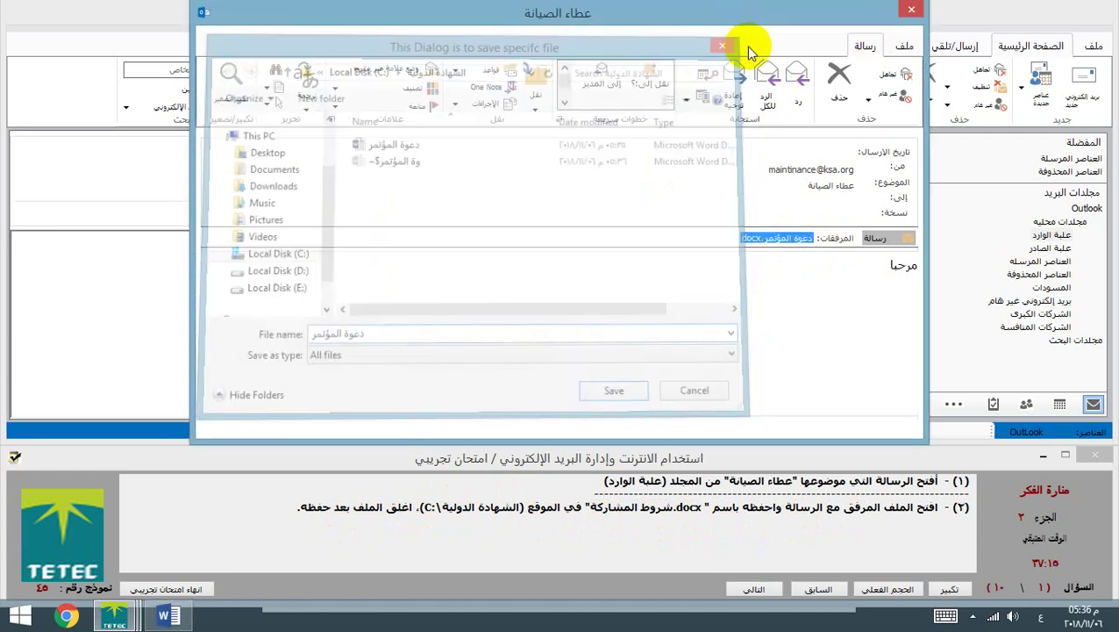
click(164, 616)
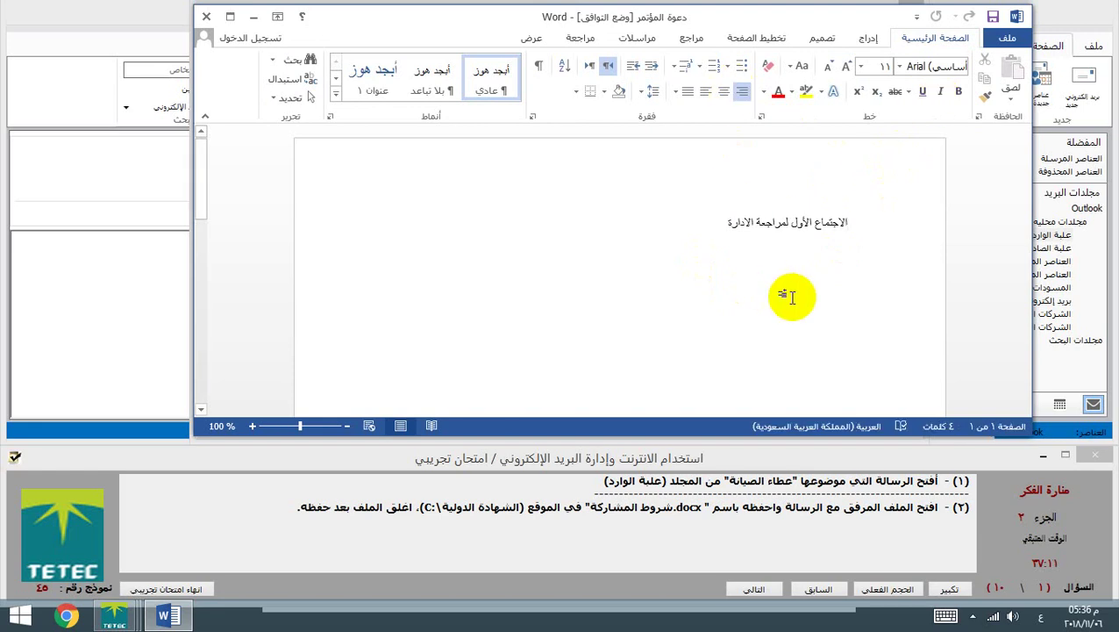
Save the document as "شروط المشاركة" in C:\الشهادة الدولية, then close Word and the message
click(1006, 39)
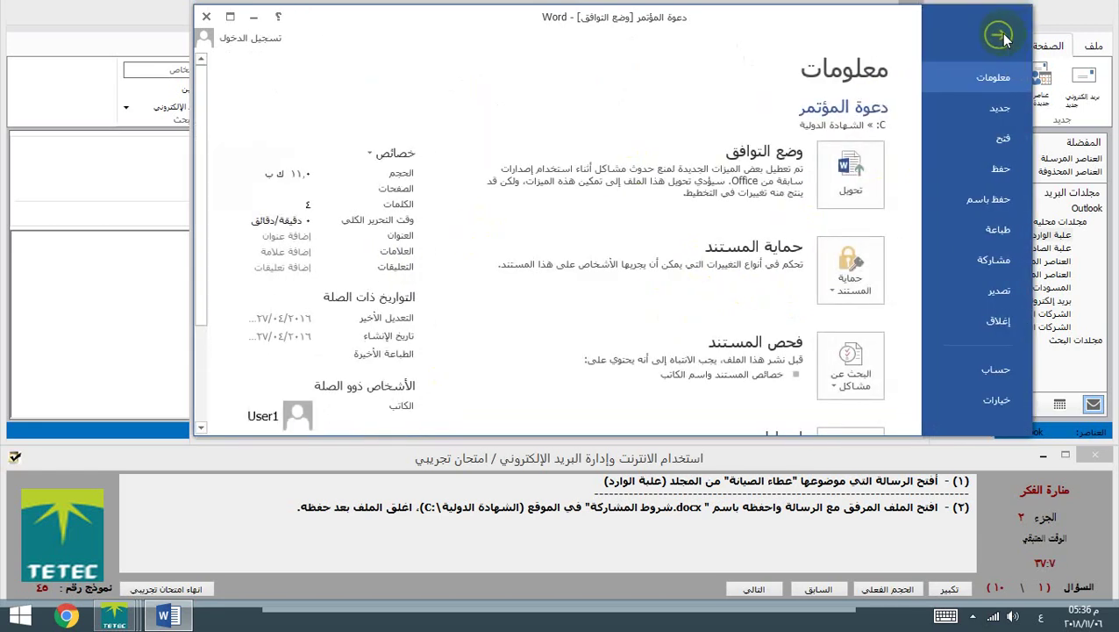
click(985, 208)
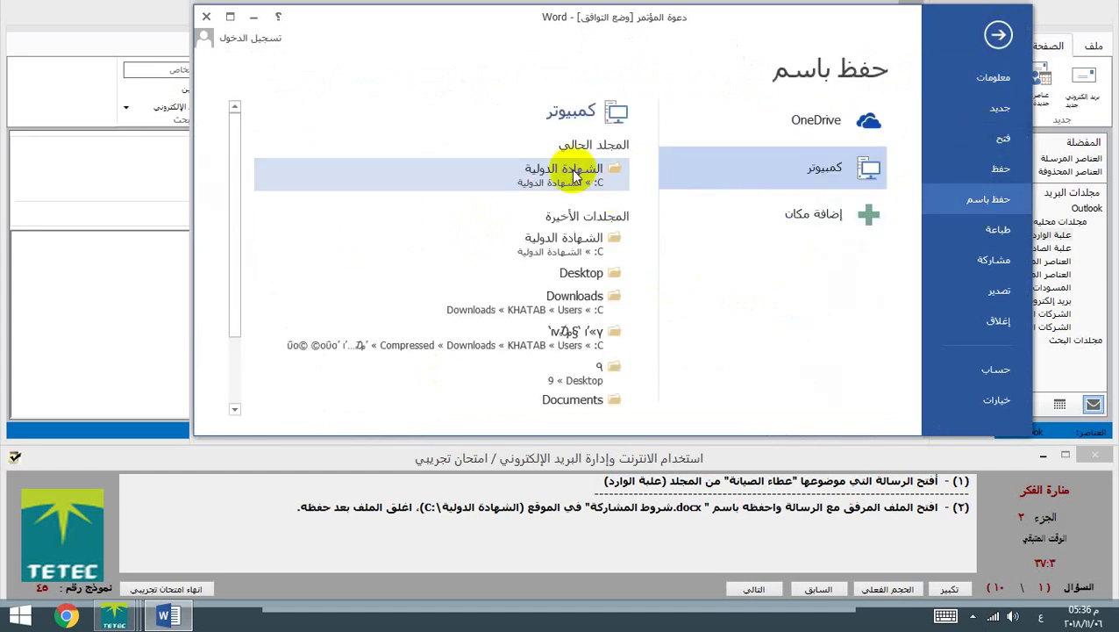
click(574, 175)
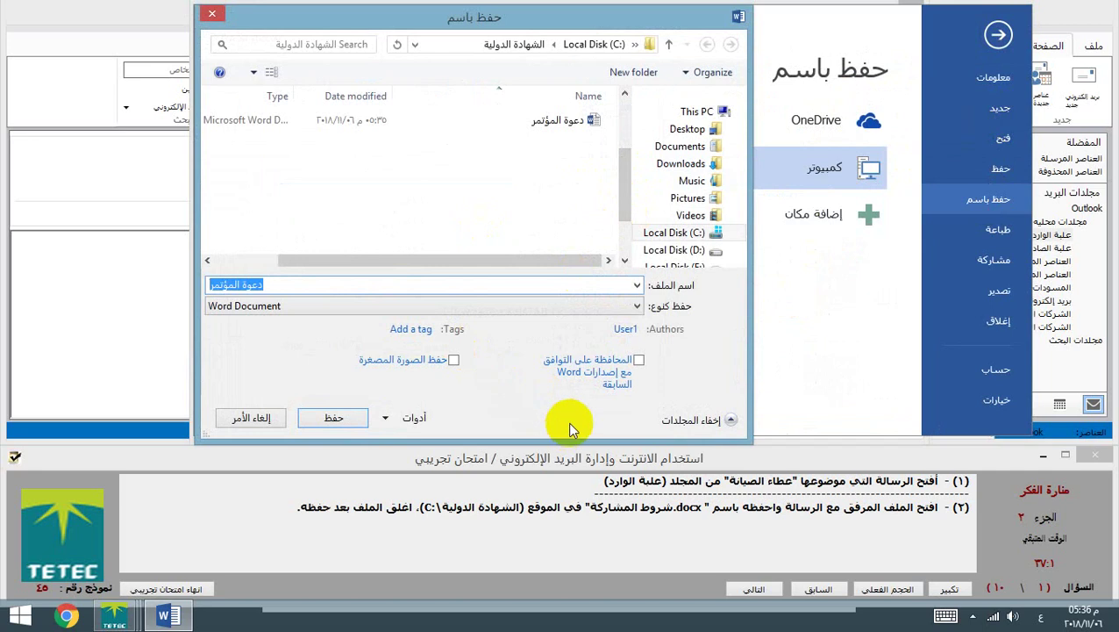
text(شروط ال)
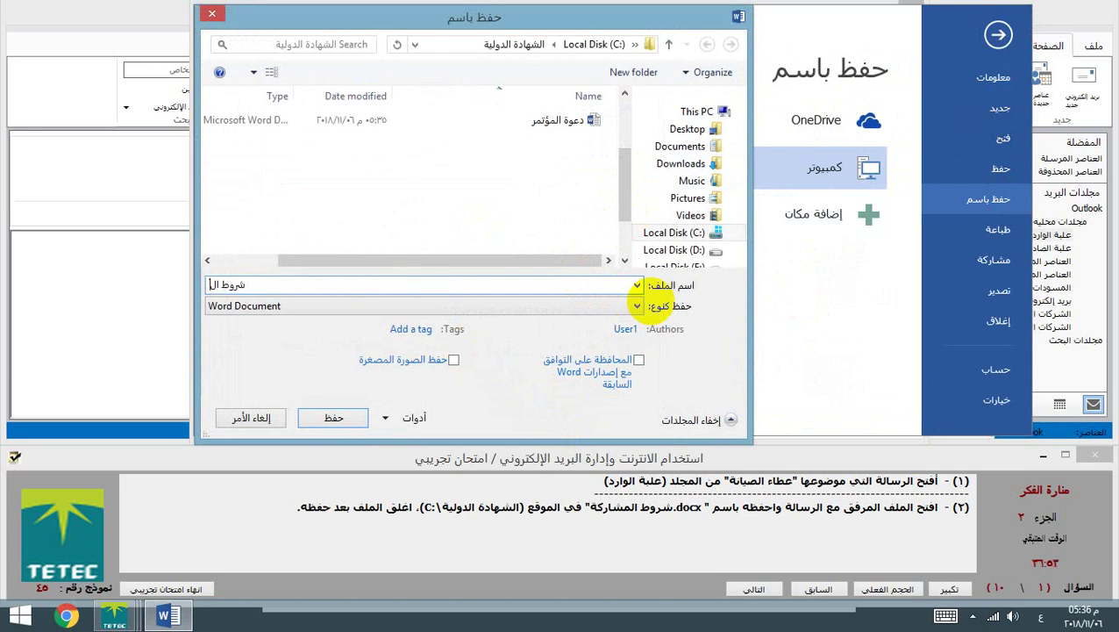
text(مشاركة)
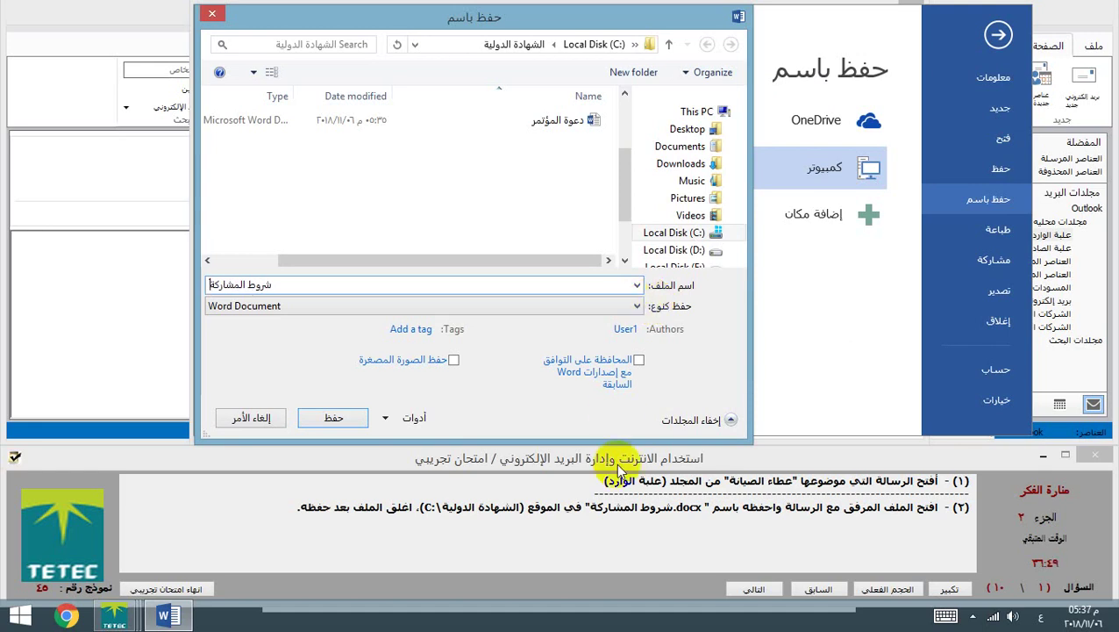
click(335, 419)
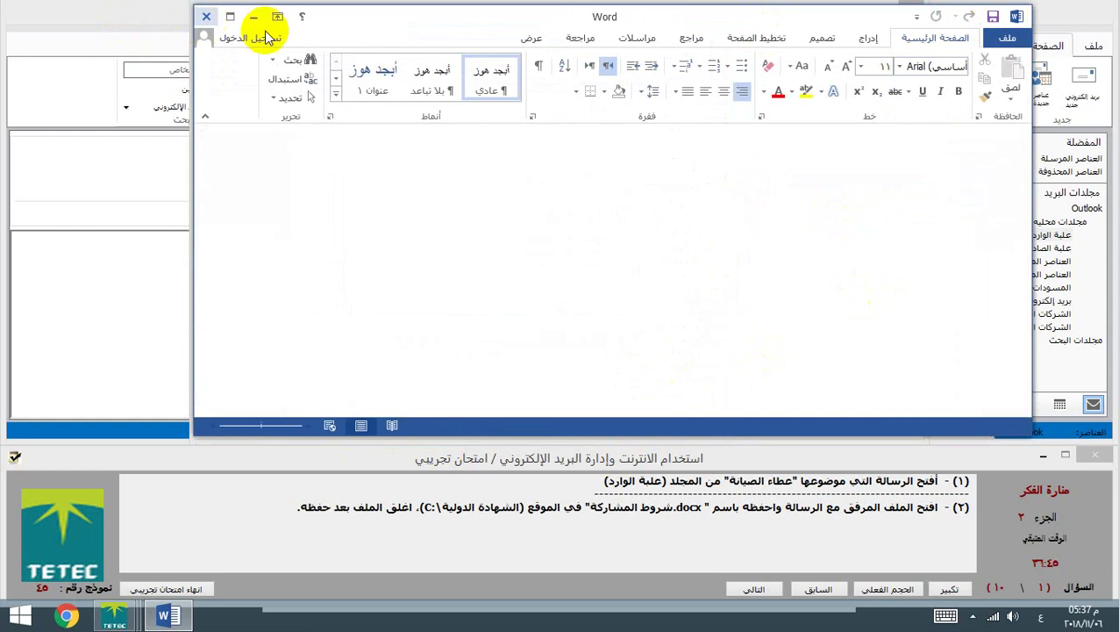
click(206, 16)
click(910, 13)
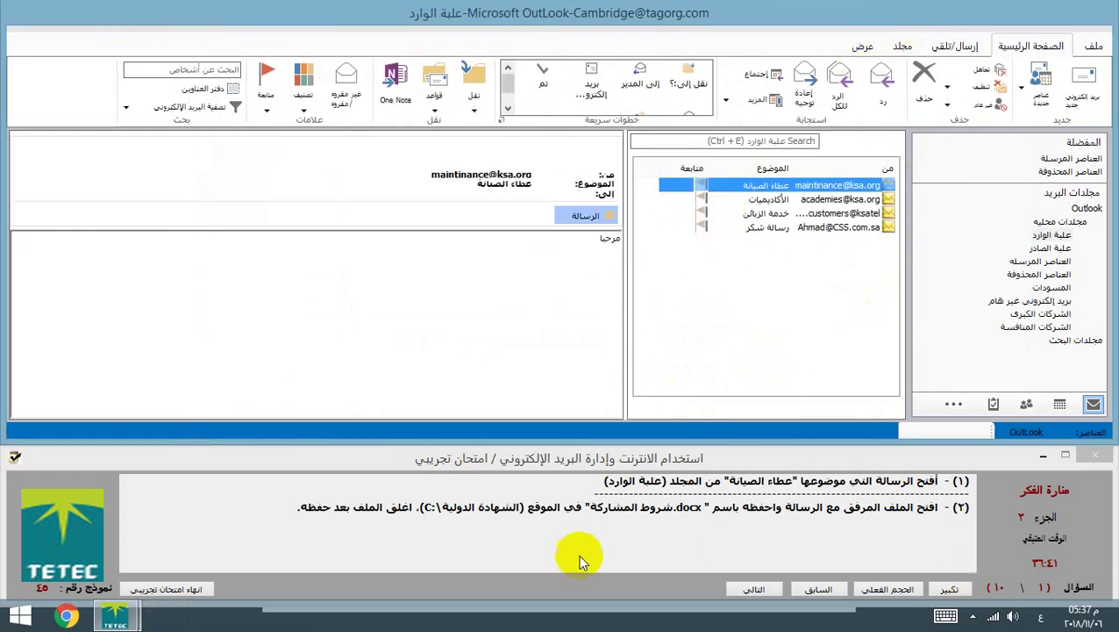
Move on to the next exam question and enable "إظهار كمحادثات" (Show as Conversations) for the inbox
click(735, 592)
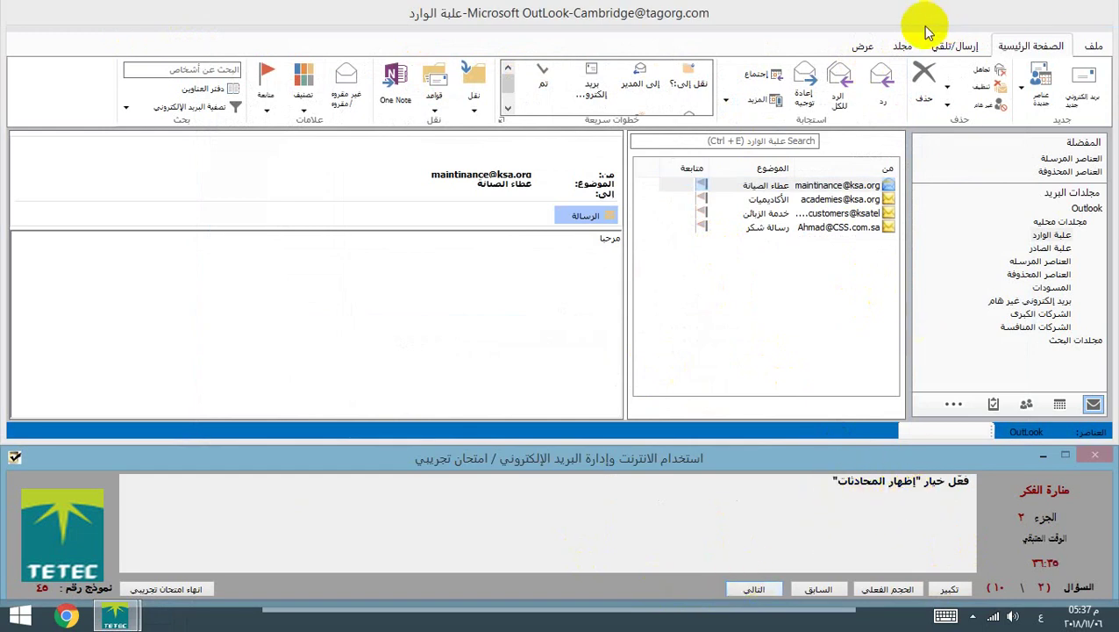
click(862, 47)
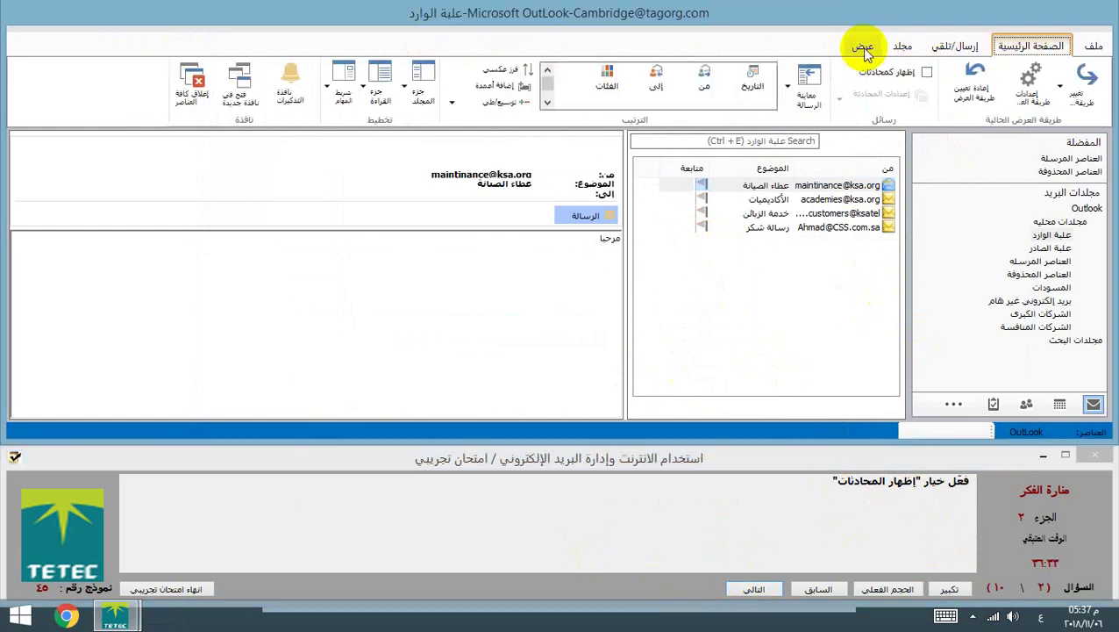
click(926, 73)
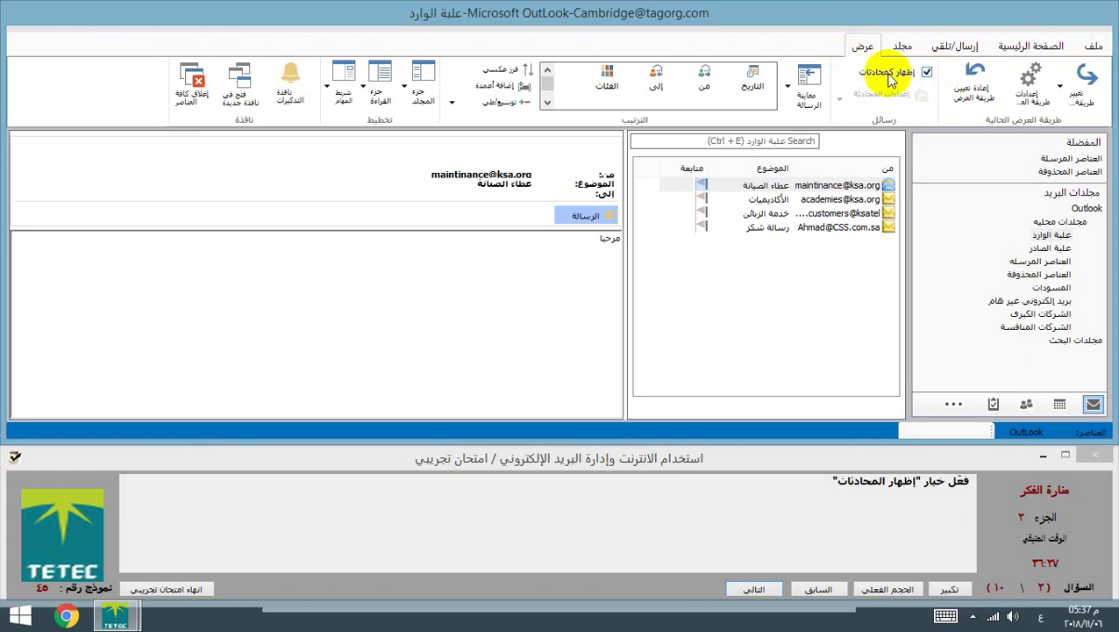
Go to the next exam question and delete the message "رسالة شكر" from the inbox (علبة الوارد)
click(750, 588)
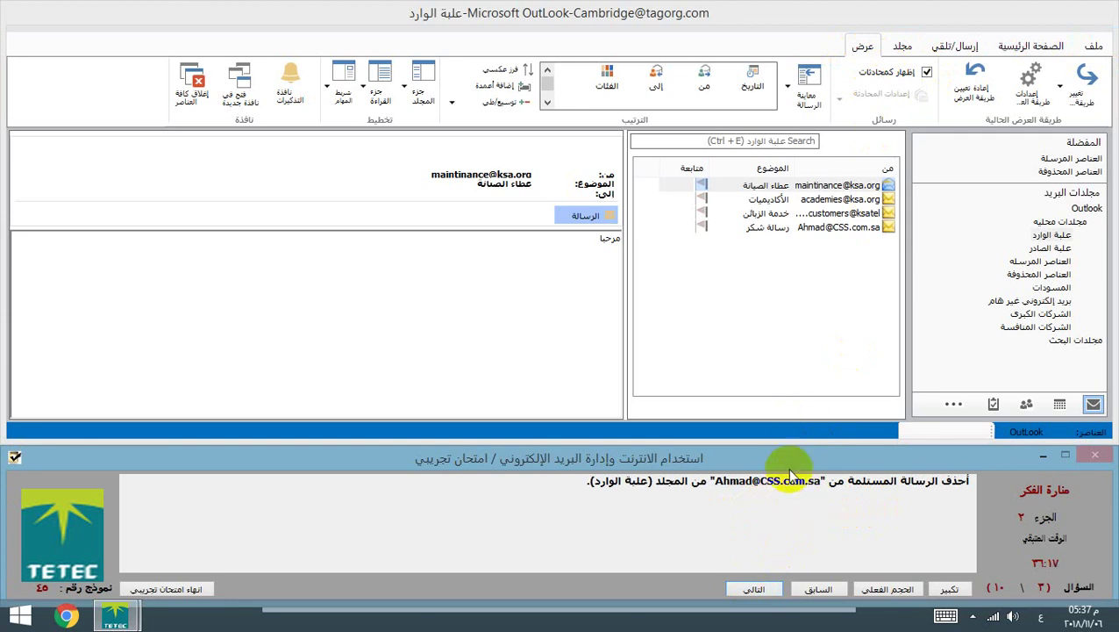
click(1049, 237)
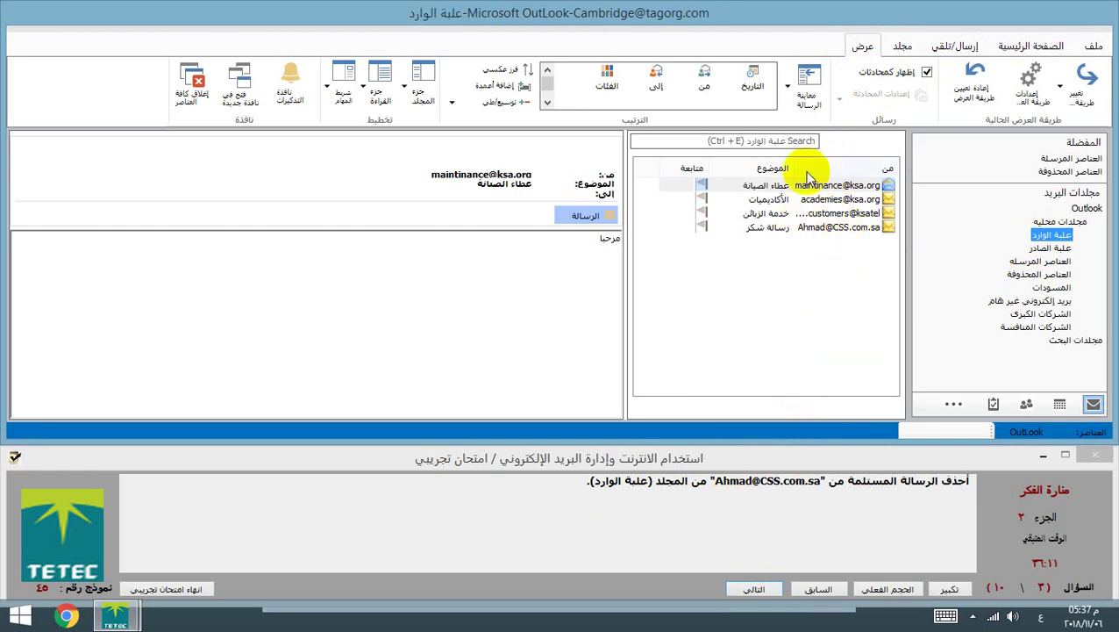
click(842, 230)
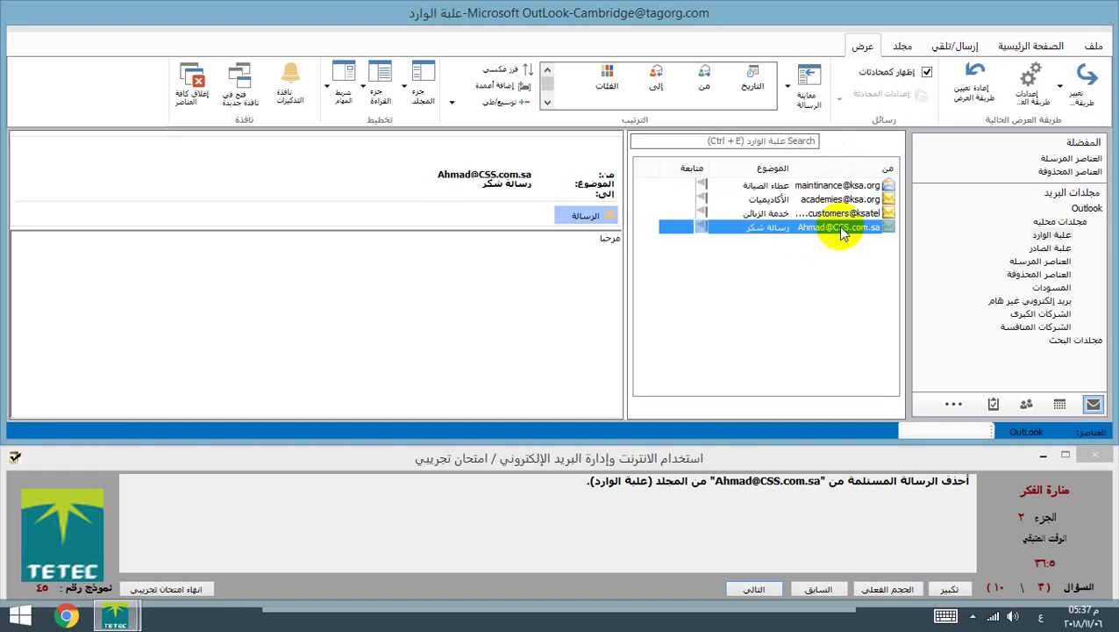
double_click(842, 229)
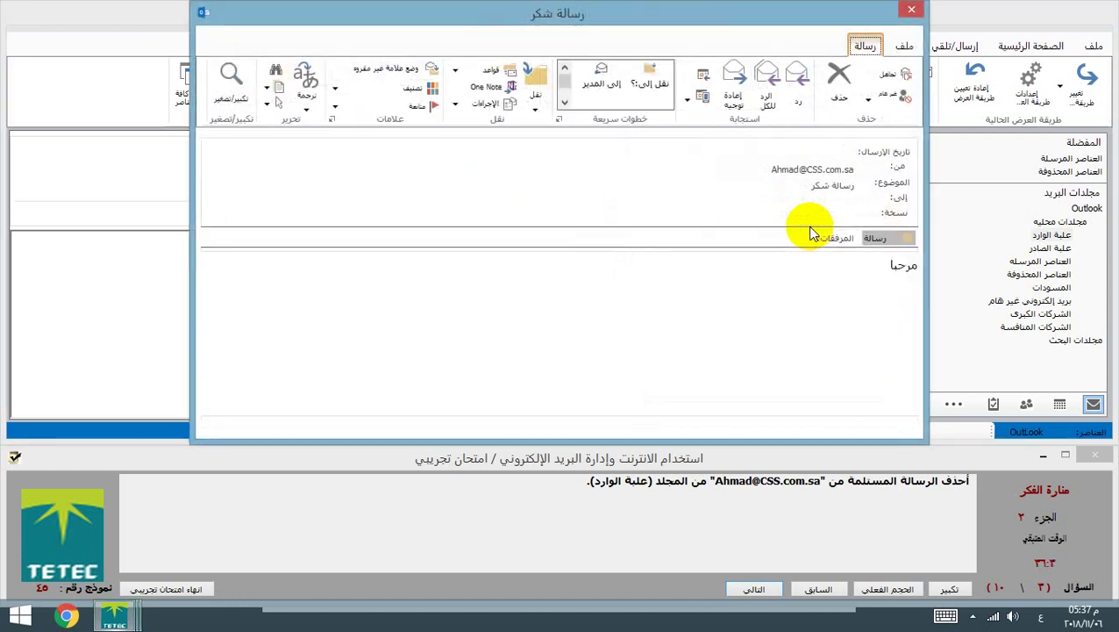
click(905, 15)
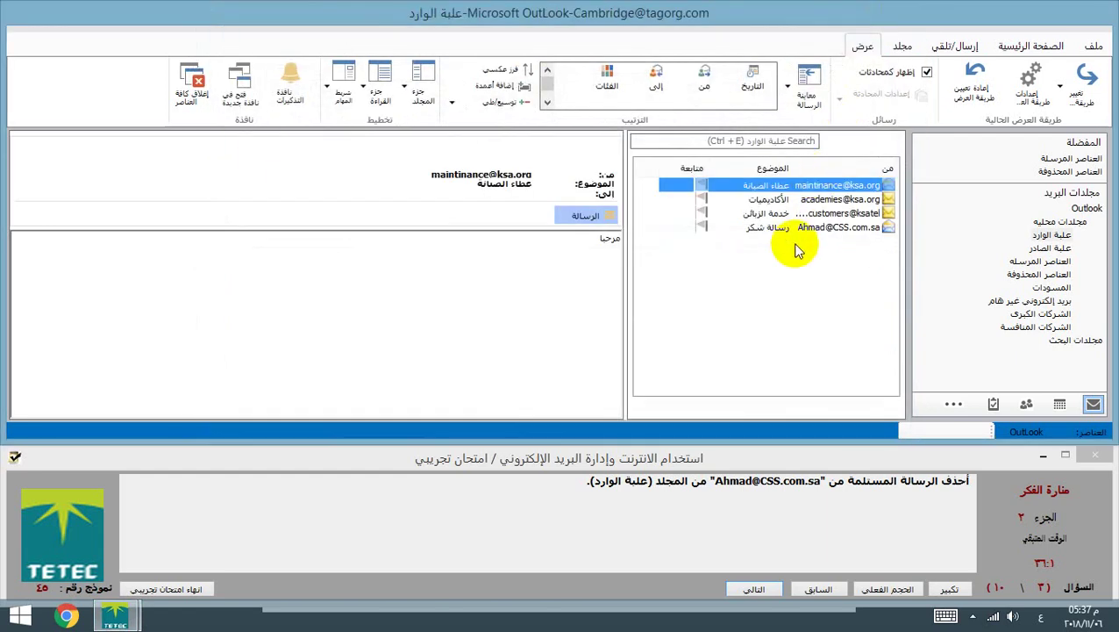
click(804, 230)
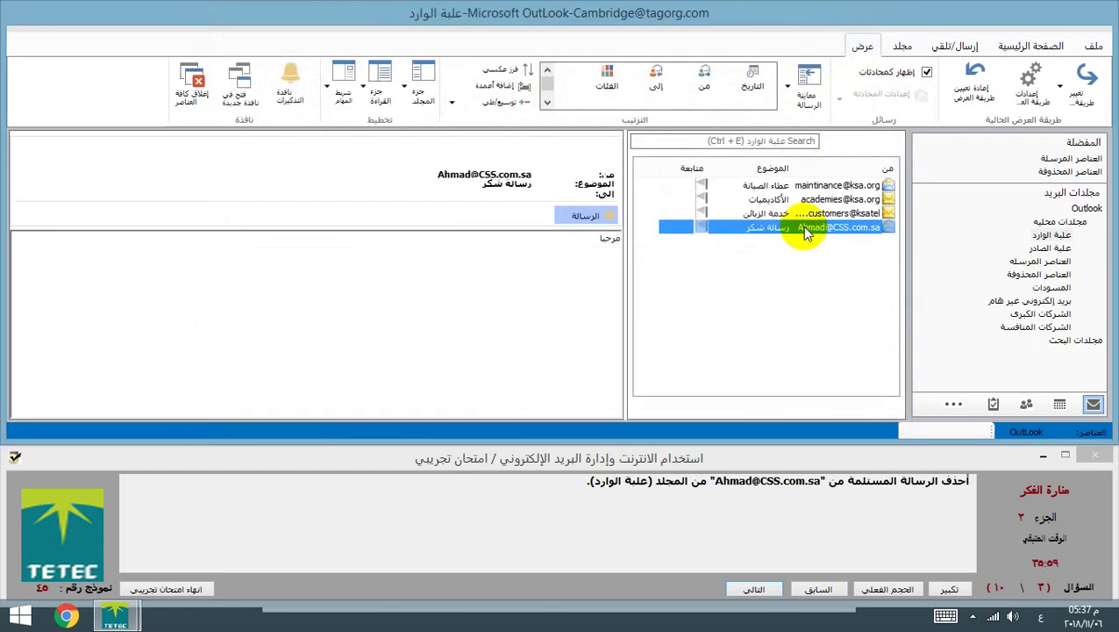
right_click(861, 233)
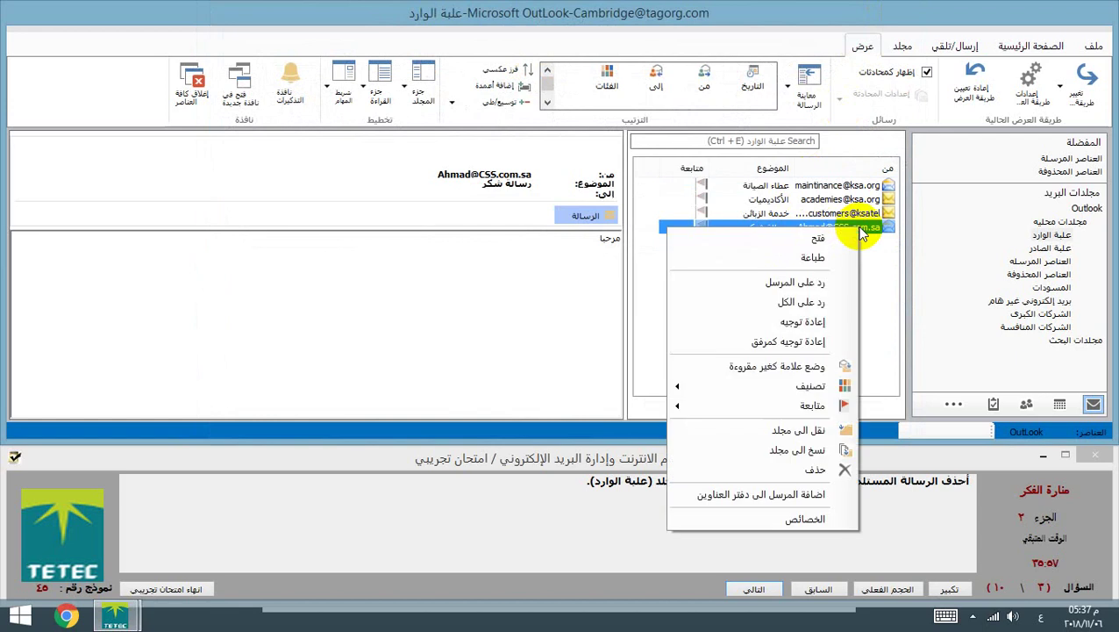
click(814, 470)
click(646, 273)
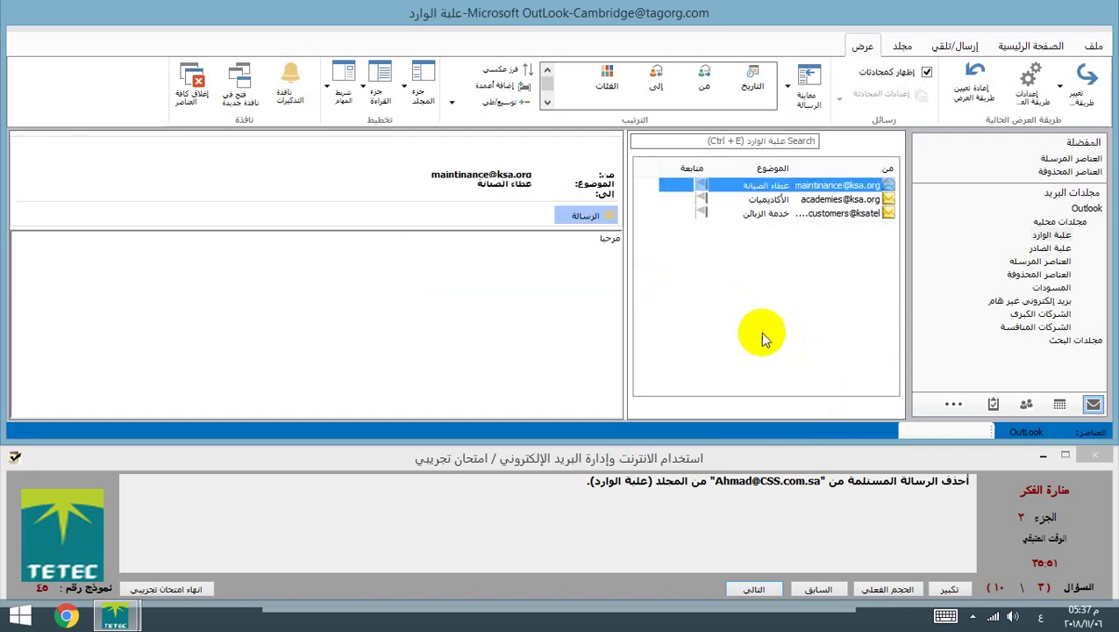
Go to the next exam question and delete the folder "الشركات المنافسة", confirming the removal
click(746, 592)
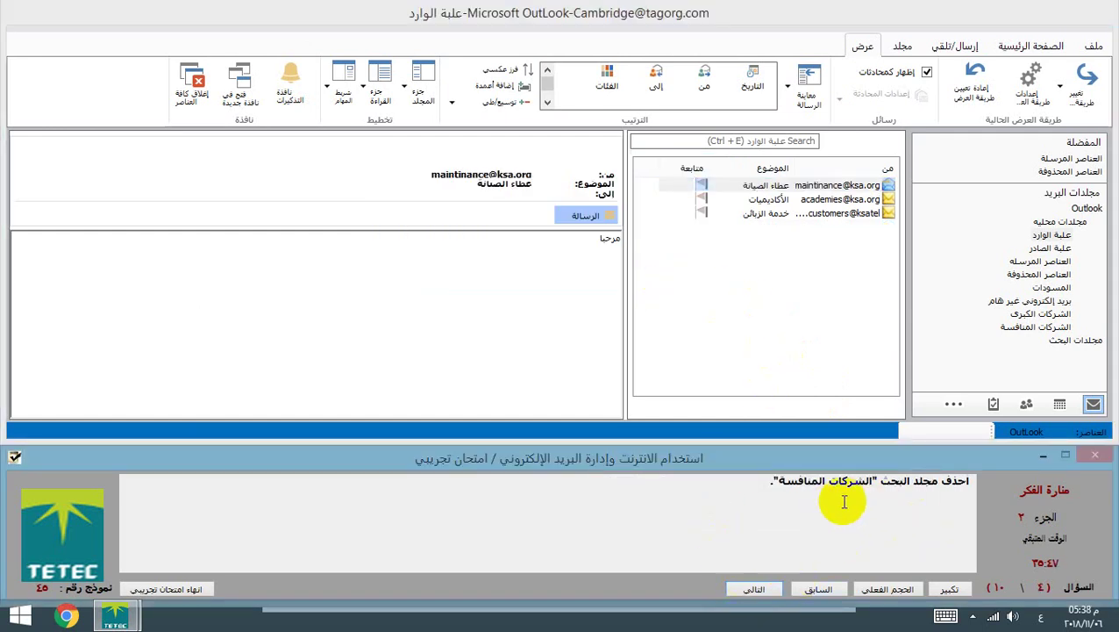
click(1037, 328)
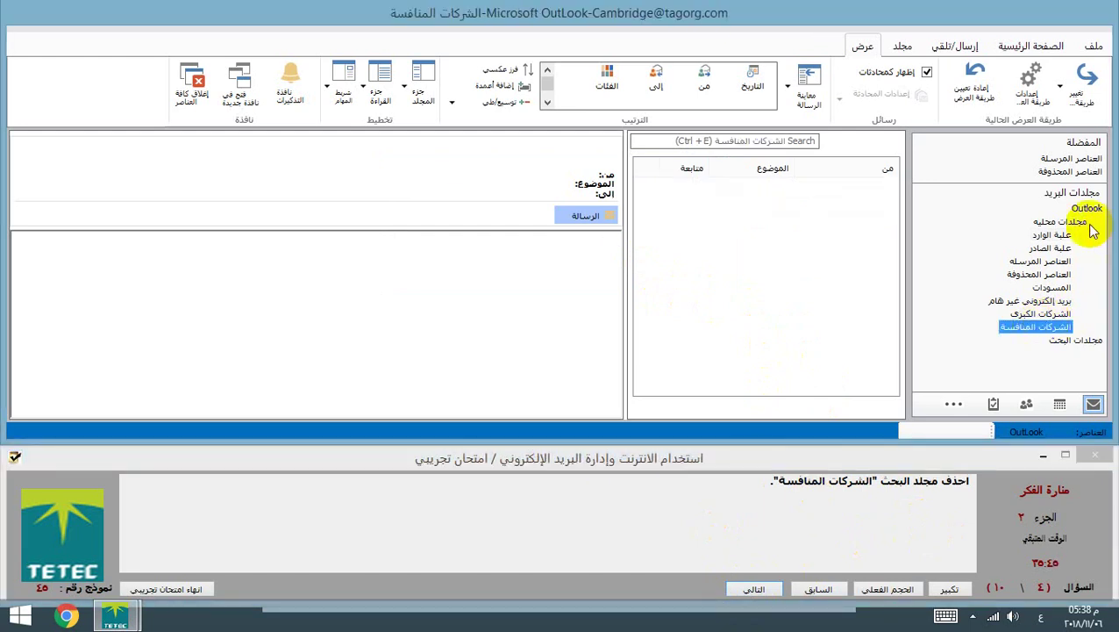
right_click(1028, 331)
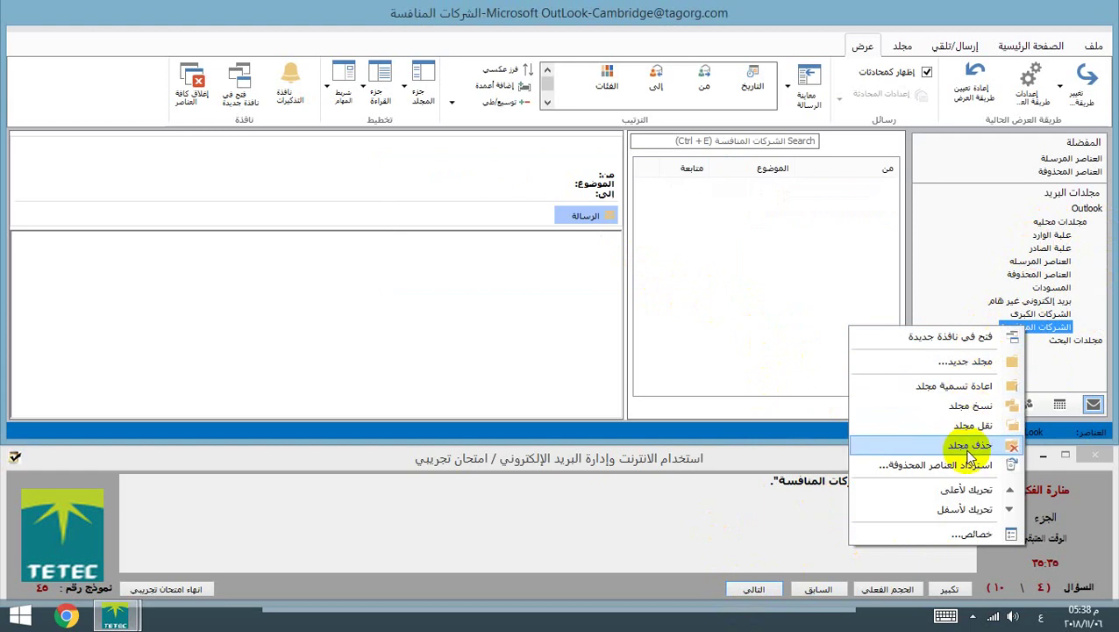
click(968, 446)
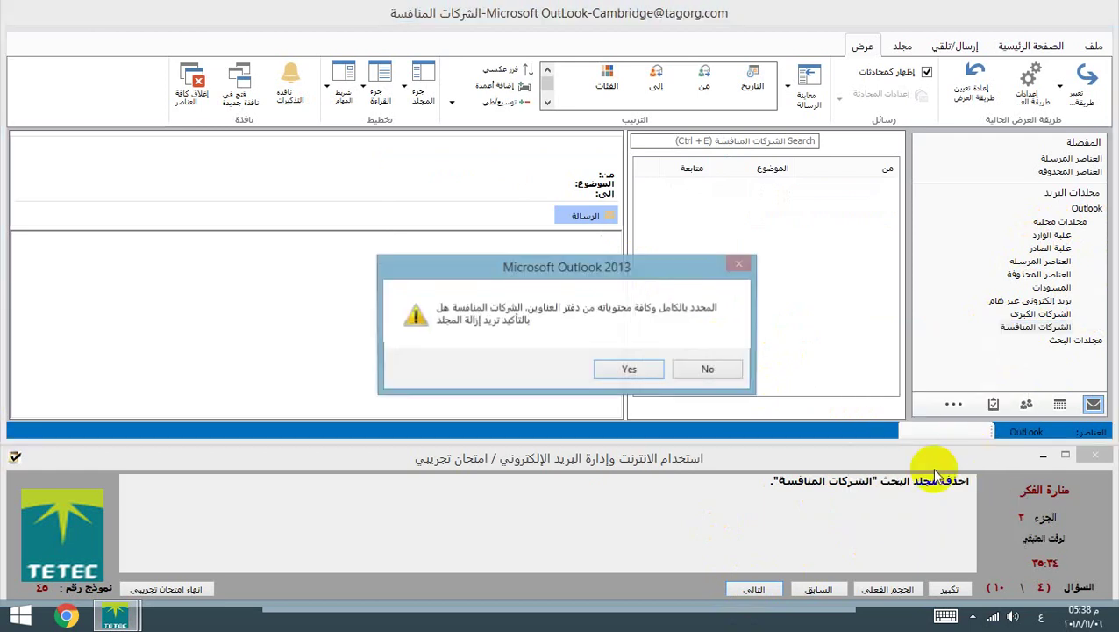
click(630, 370)
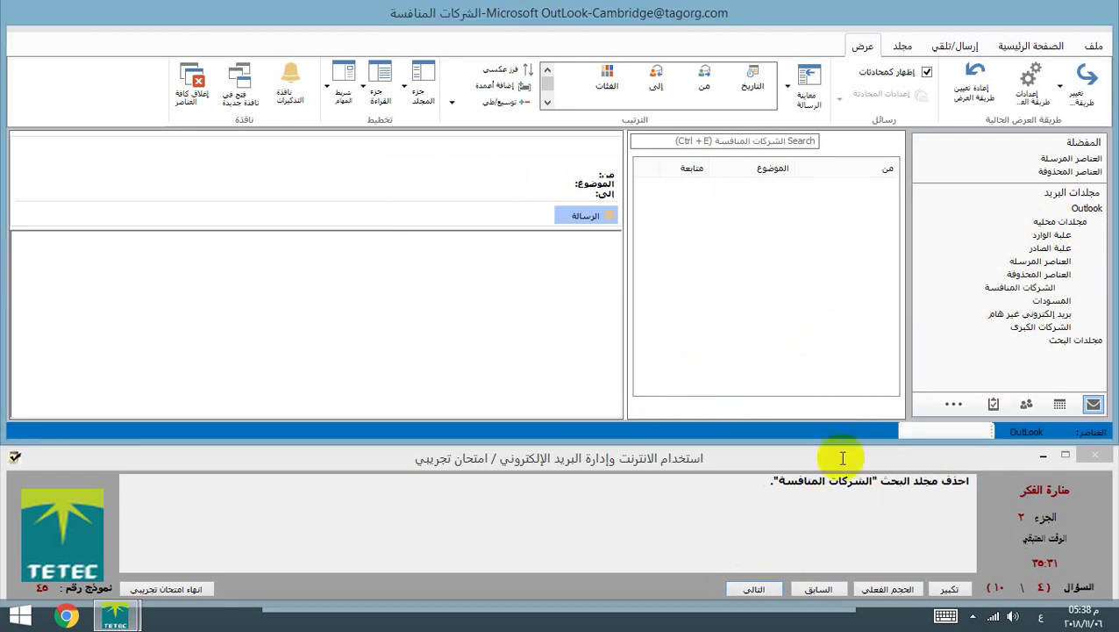
Go to the next exam question, create a new e-mail and add the requested recipient from the address book
click(753, 589)
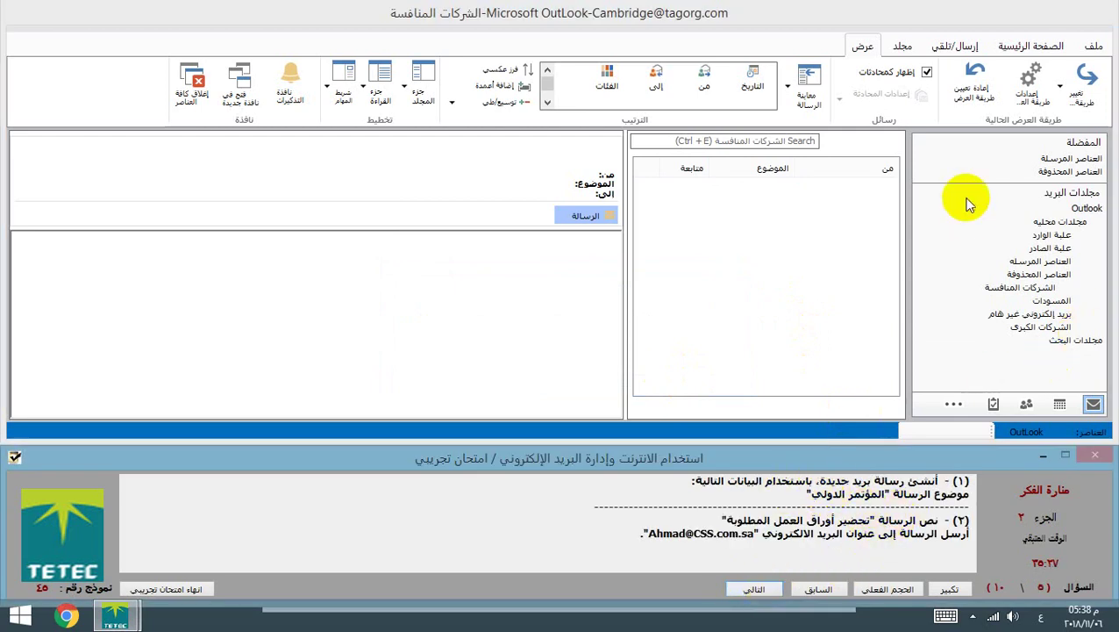
click(1037, 45)
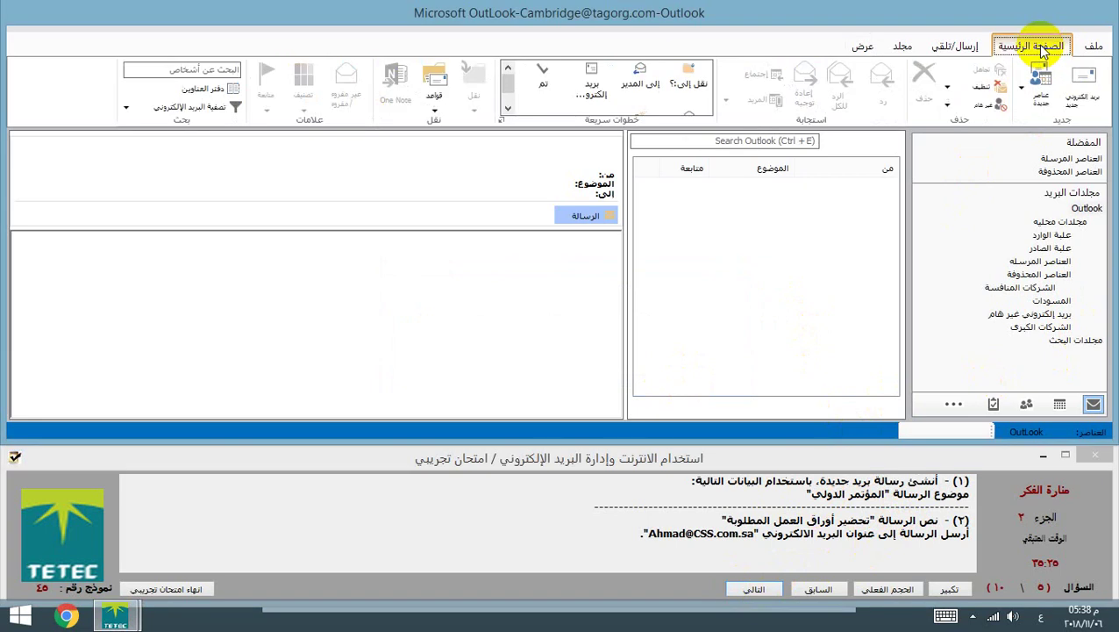
click(1086, 86)
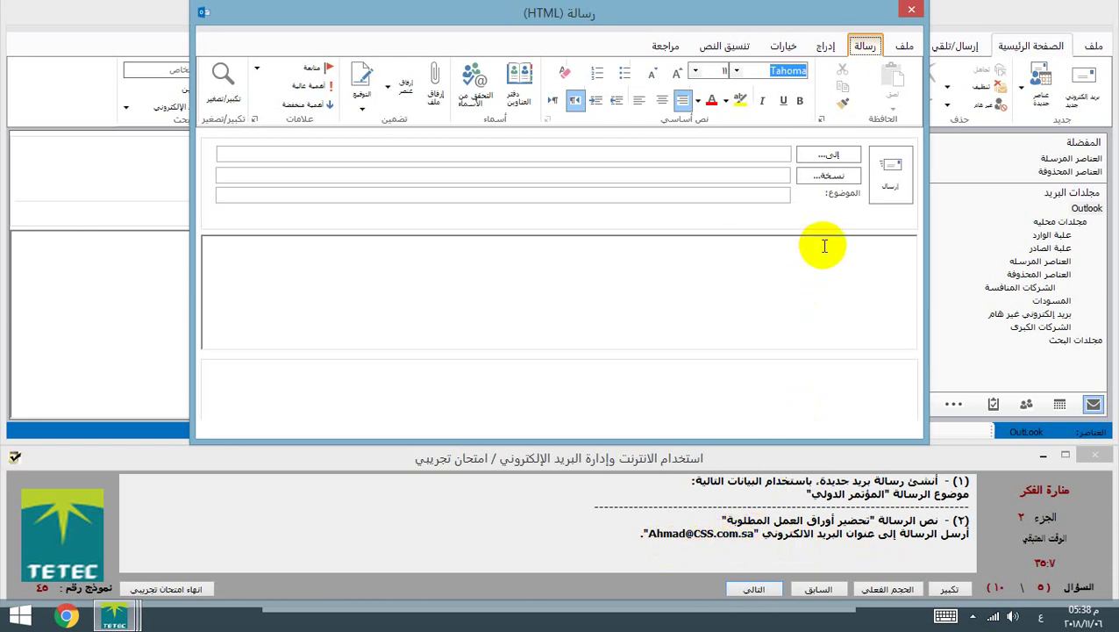
click(827, 154)
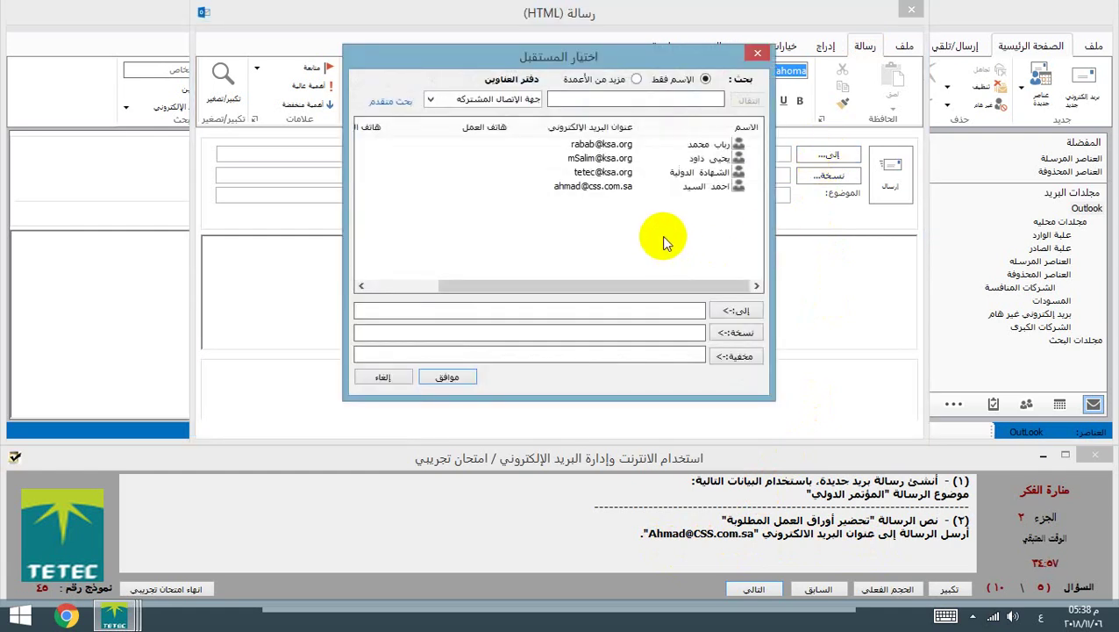
click(610, 188)
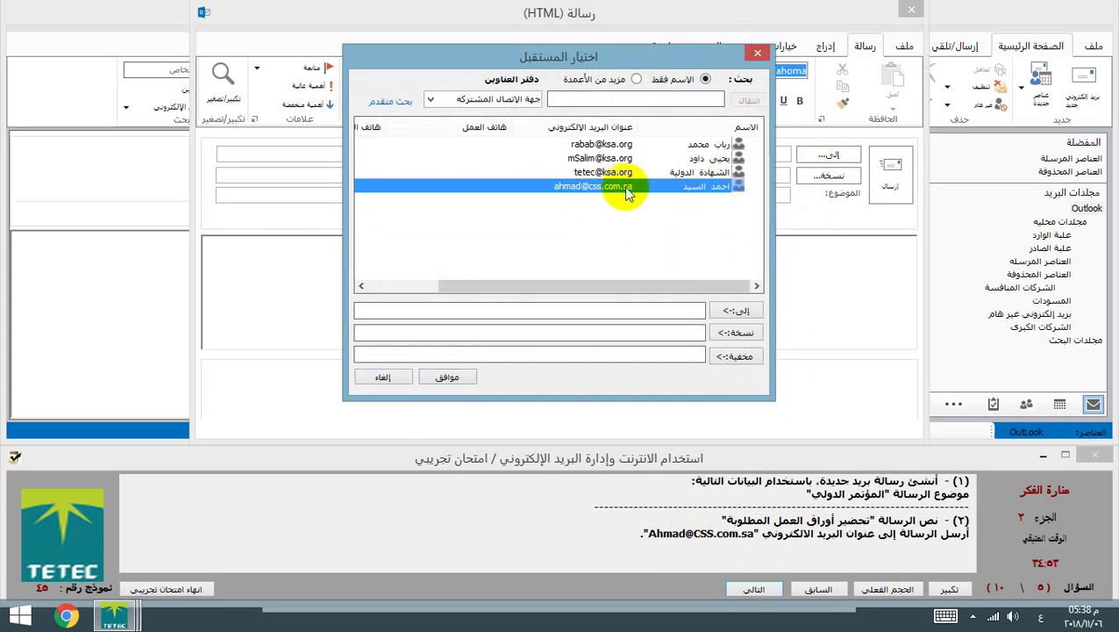
double_click(620, 187)
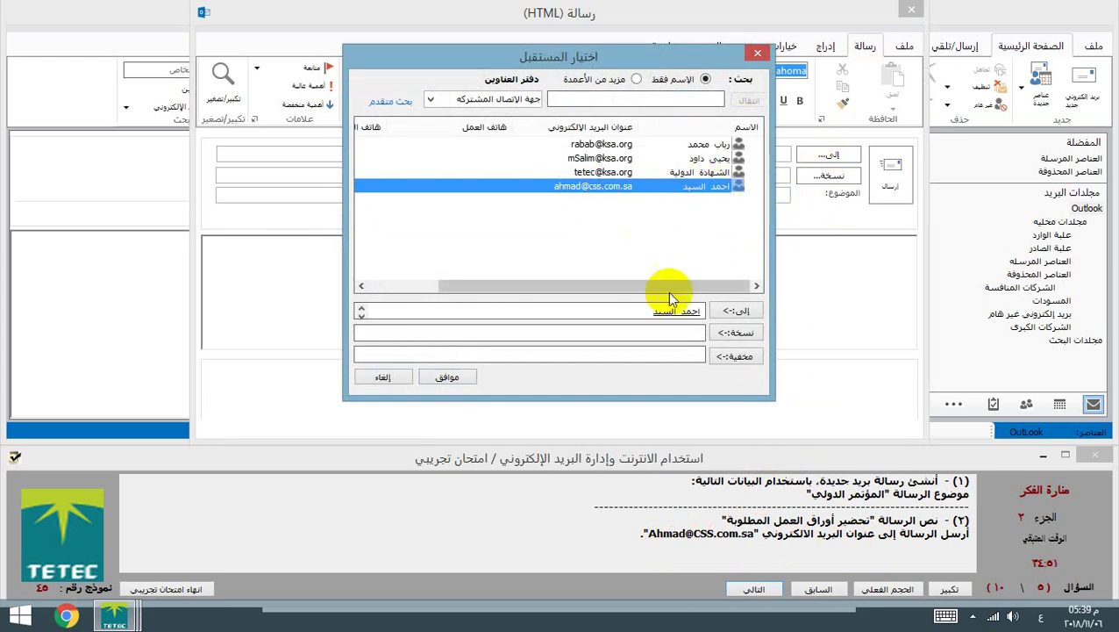
click(447, 378)
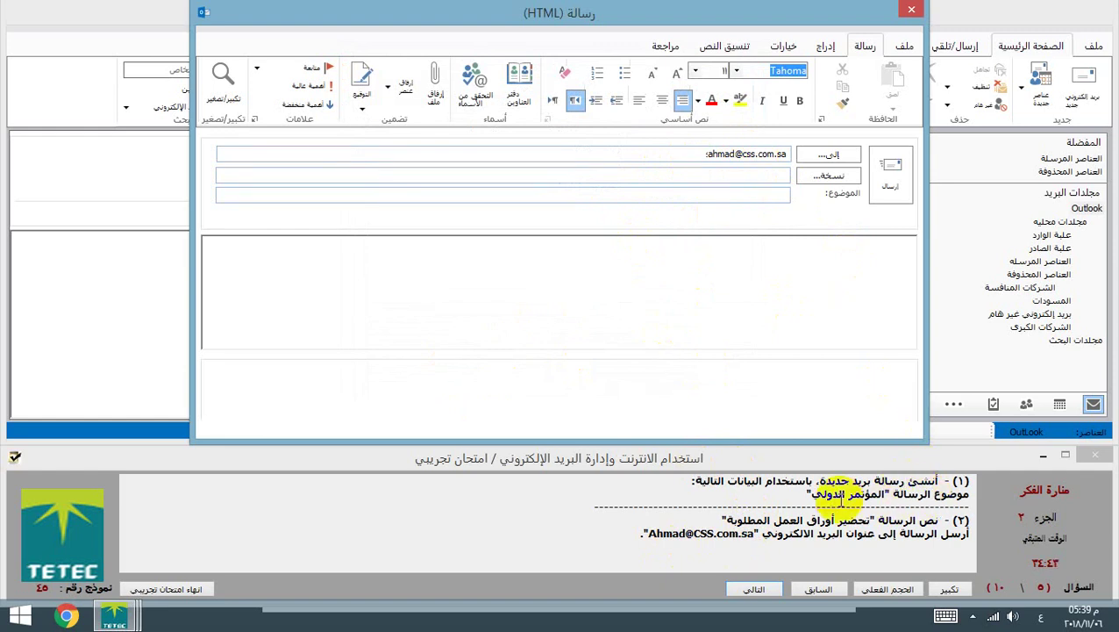
Enter the subject "المؤتمر الدولي" and body "تحضير أوراق العمل المطلوبة", send the message and check it in the sent items
click(783, 194)
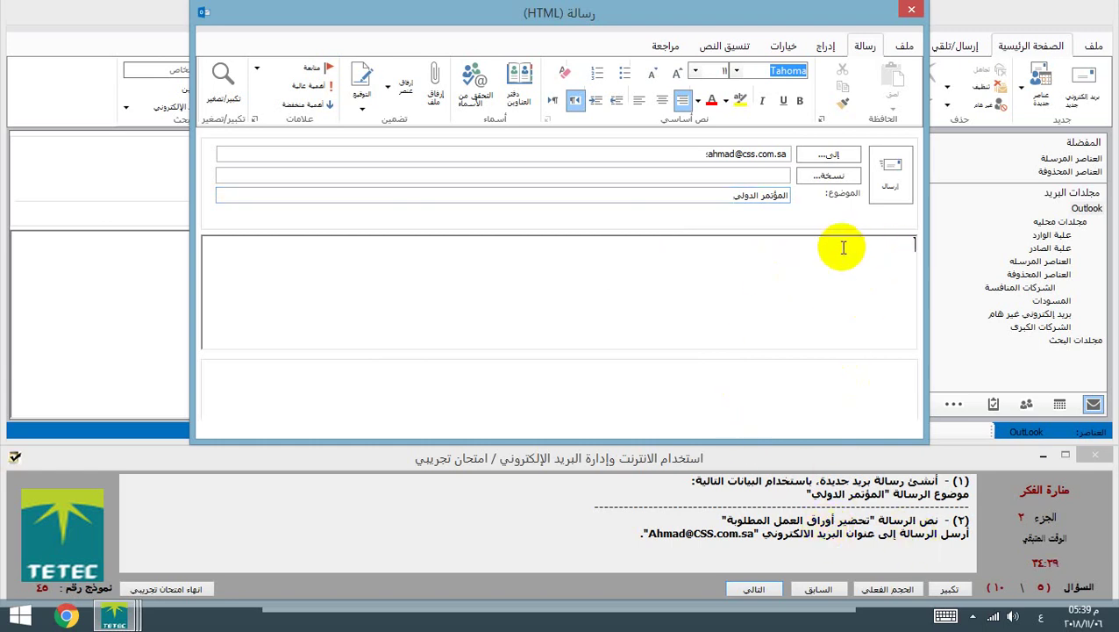
click(885, 274)
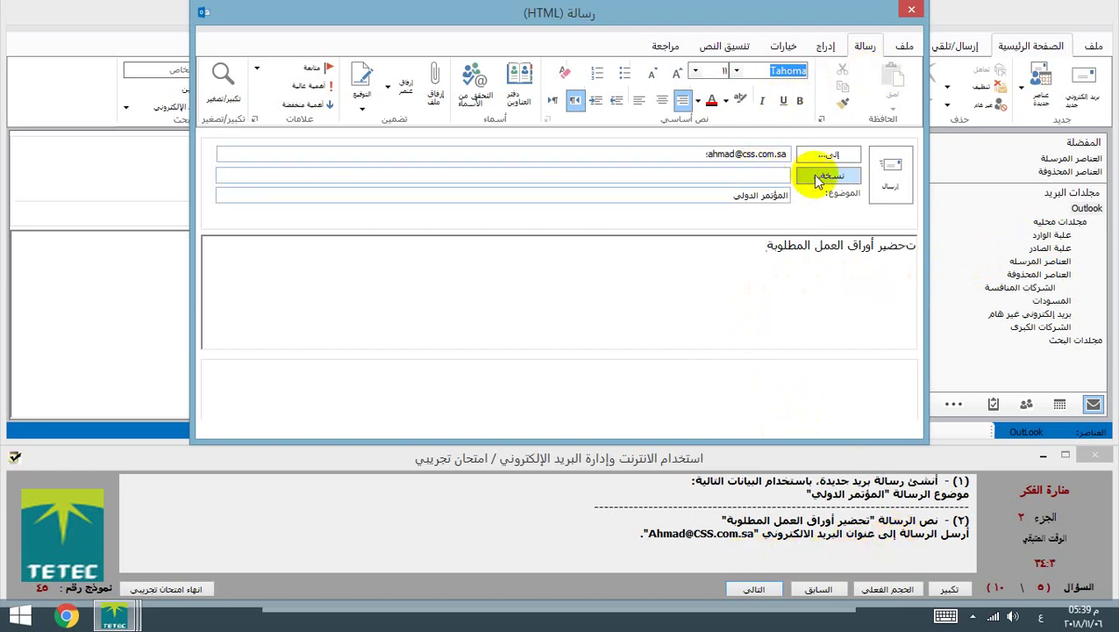
click(894, 182)
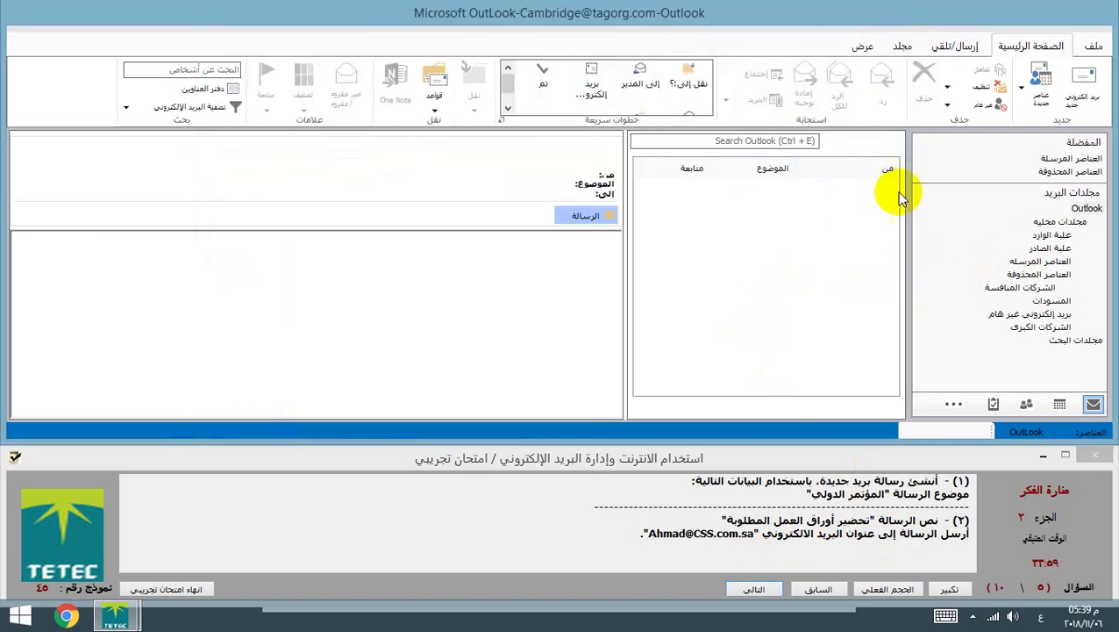
click(1071, 159)
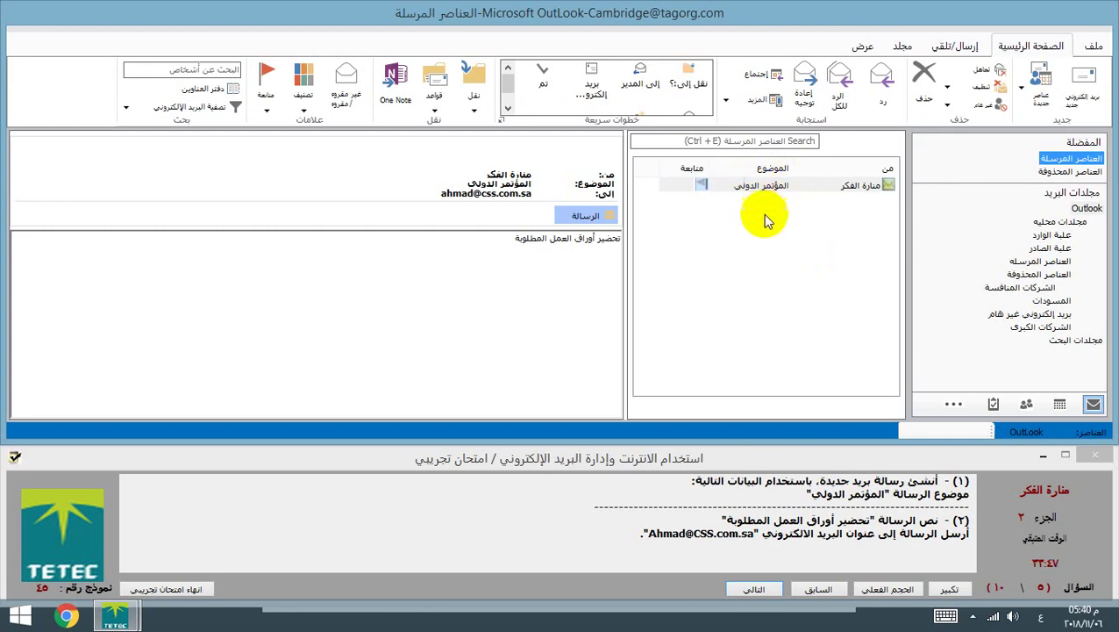
Go to the next exam question and create a calendar appointment with subject "تسليم أوراق المناقصة" and location "قاعة٤"
click(754, 589)
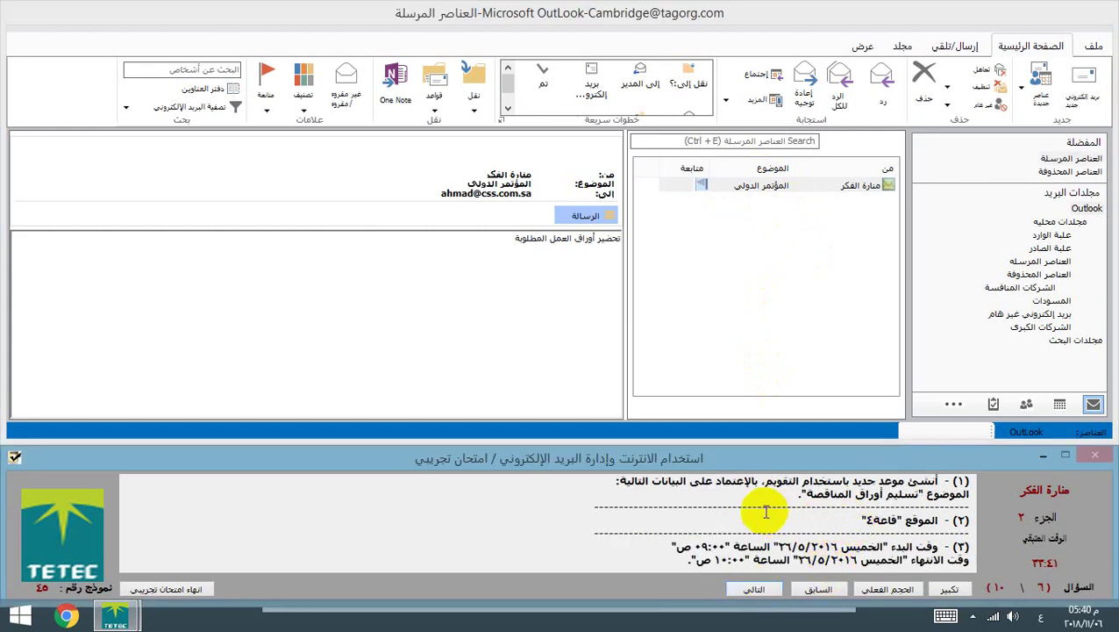
click(1059, 405)
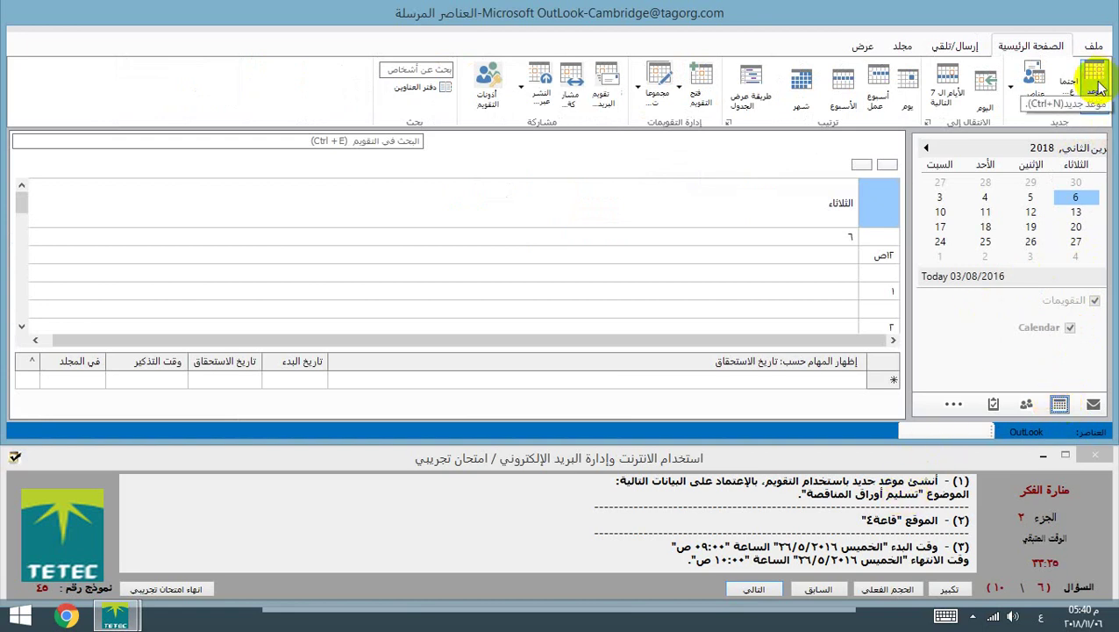
click(1097, 86)
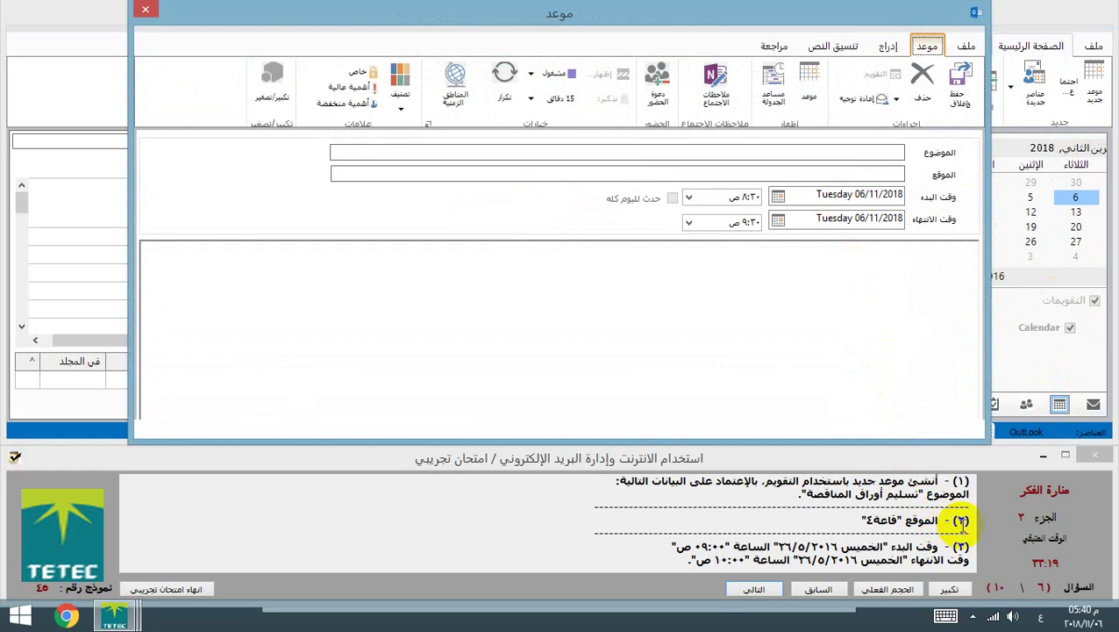
click(892, 151)
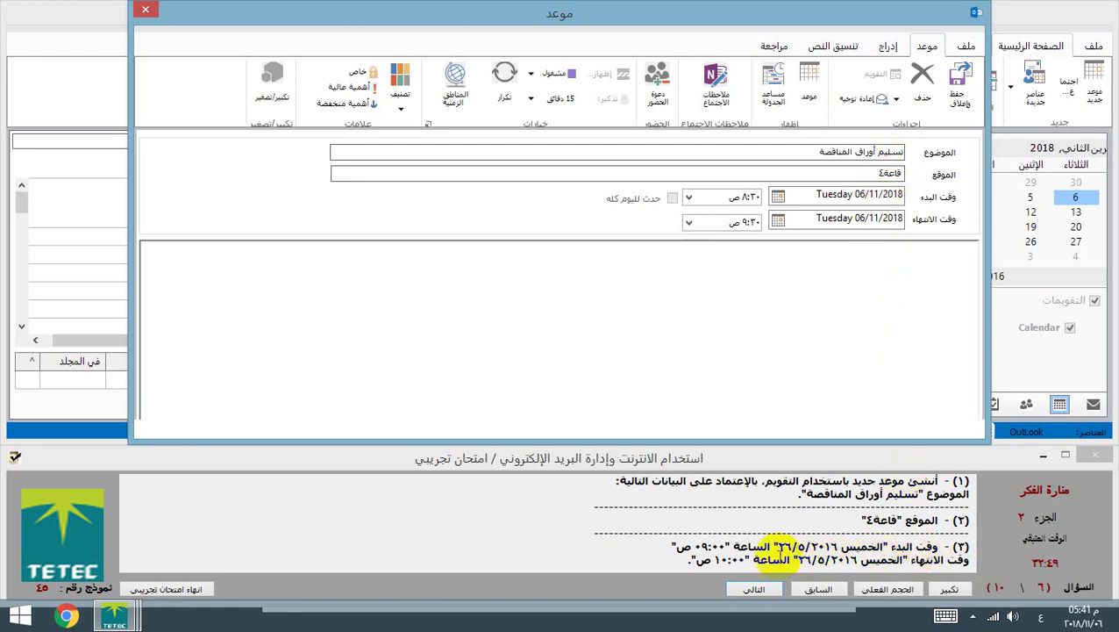
Set the appointment's start date to Thursday 26/05/2016
click(779, 220)
drag(804, 219, 805, 225)
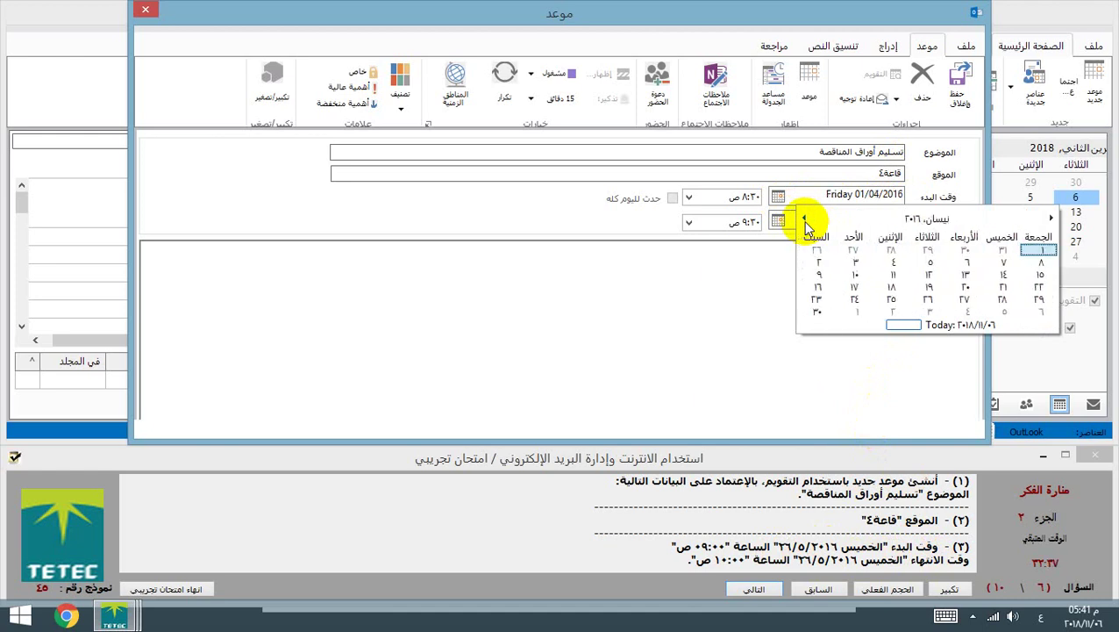
click(1051, 217)
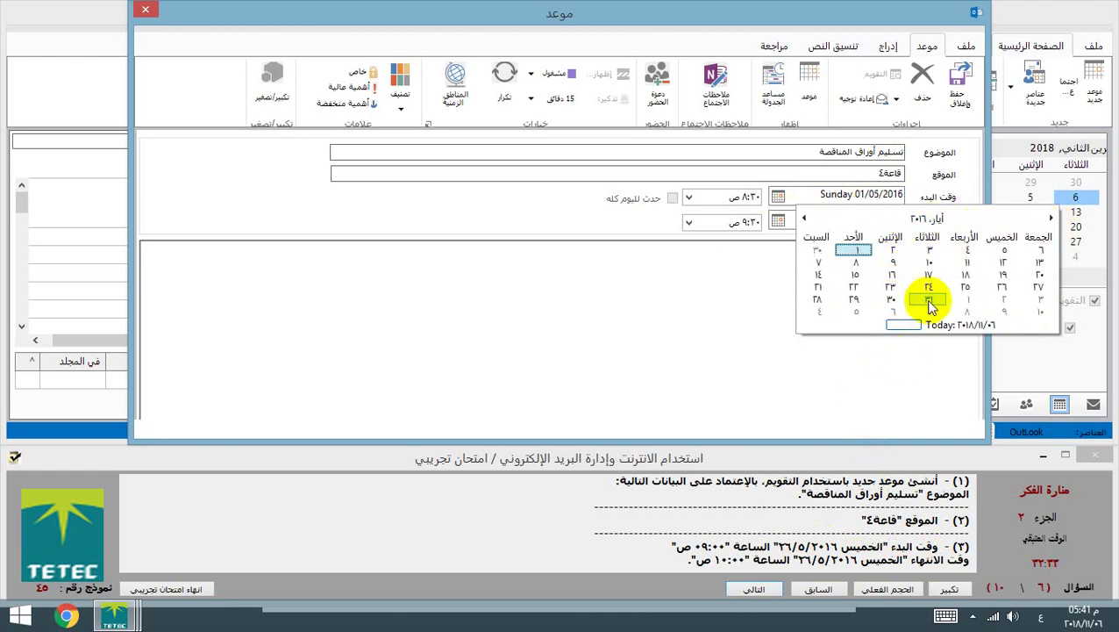
click(1001, 287)
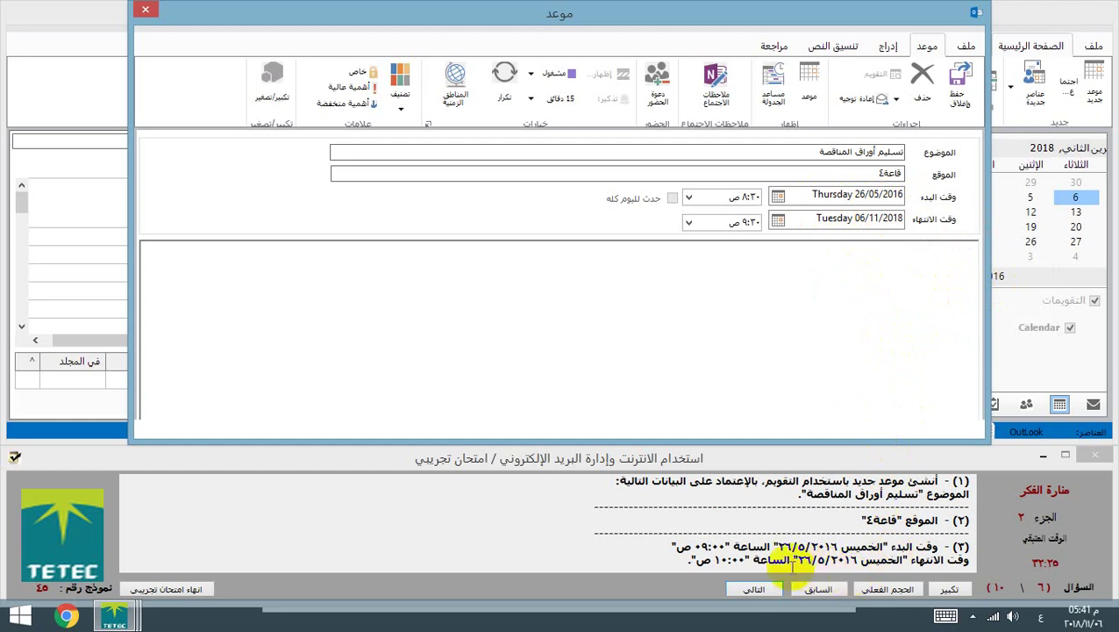
Set the appointment's end date to Thursday 26/05/2016
click(774, 219)
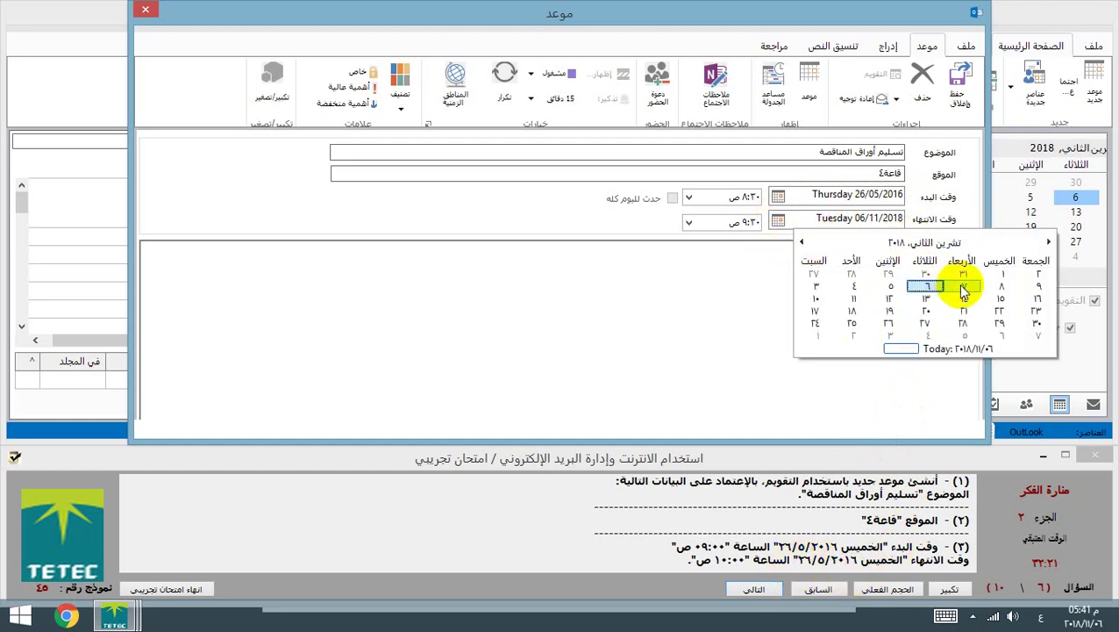
click(802, 242)
click(802, 242)
click(802, 242)
click(802, 242)
click(801, 241)
click(801, 241)
click(801, 241)
click(801, 242)
click(800, 241)
click(801, 241)
click(800, 242)
click(801, 242)
click(801, 242)
click(801, 241)
click(801, 241)
click(800, 242)
click(801, 241)
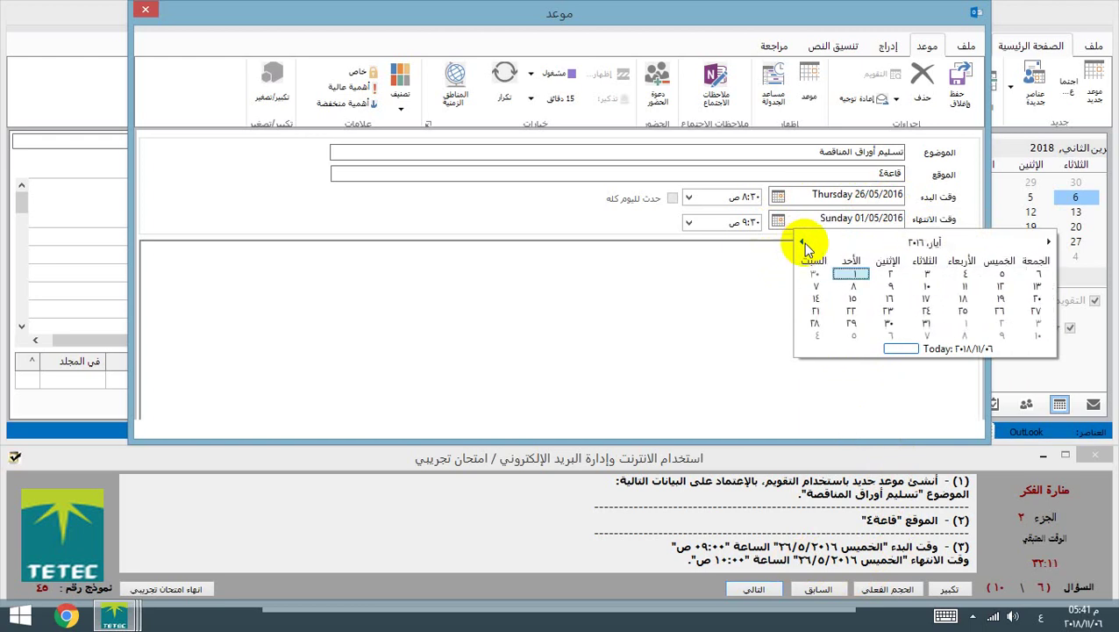
click(1000, 311)
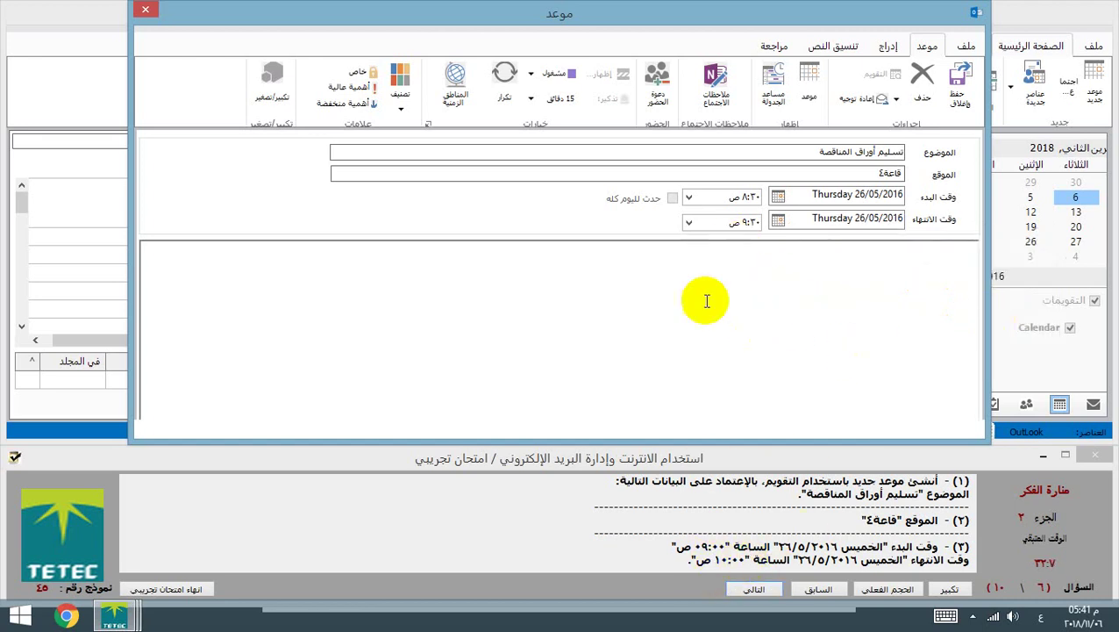
Set the appointment's start time to ٩:٠٠ ص and its end time to ١٠:٠٠ ص
click(690, 197)
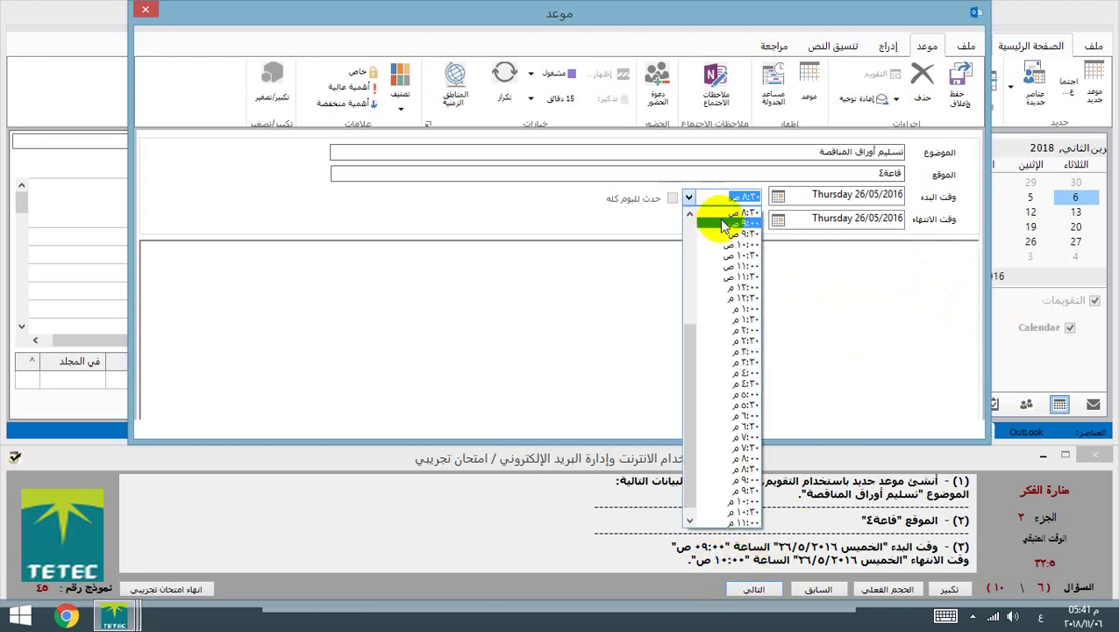
click(723, 222)
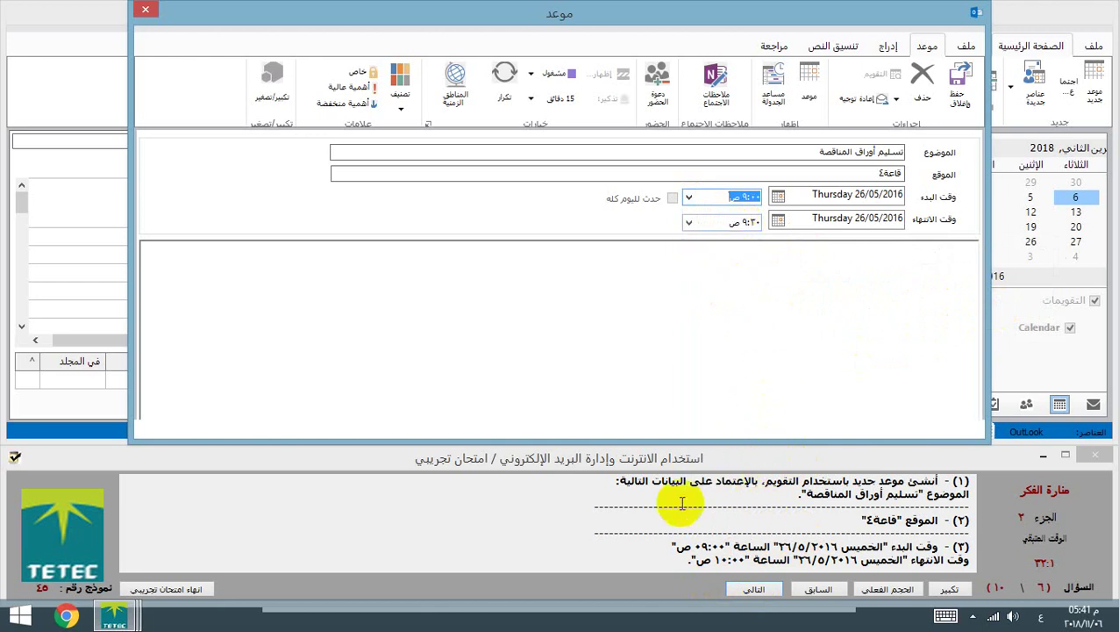
click(689, 222)
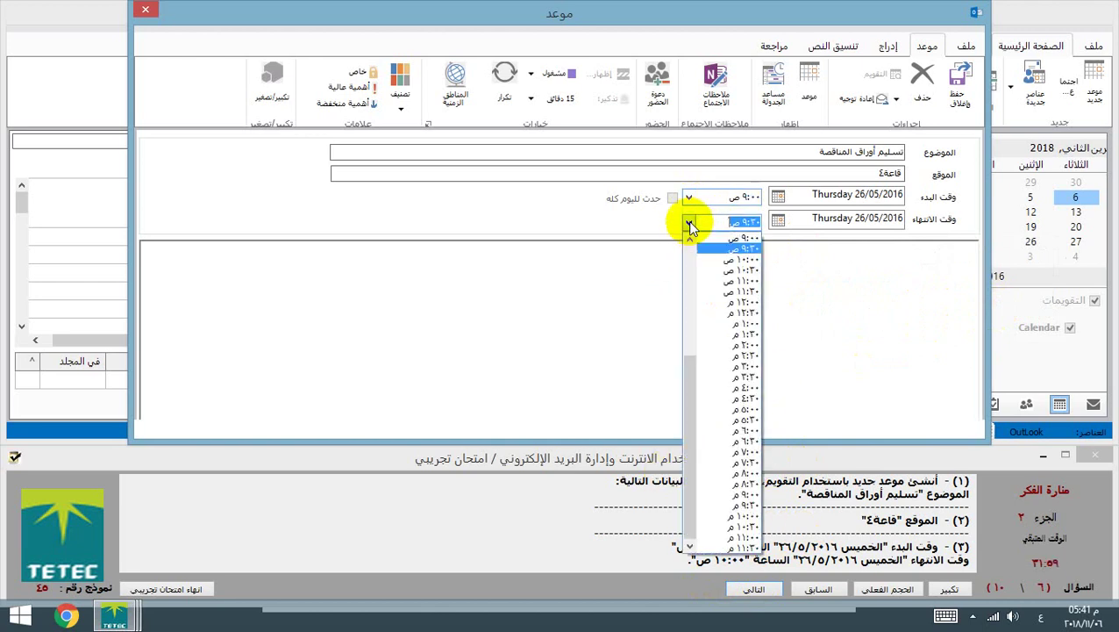
click(712, 261)
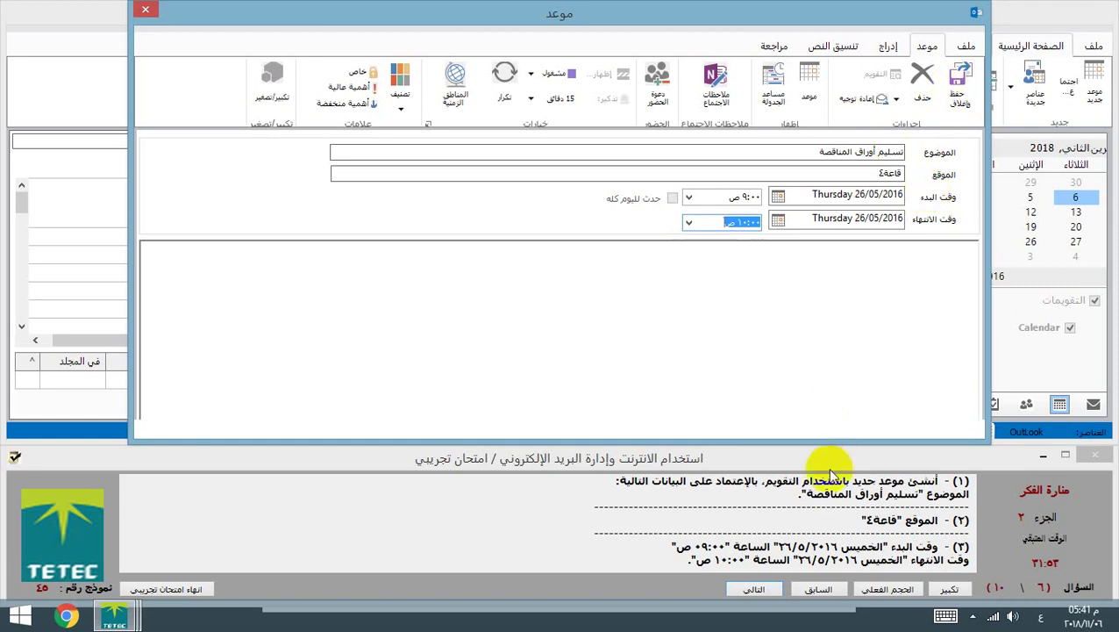
Enter the appointment details "تحضير الأوراق المطلوبة" as the question asks, and save and close the appointment
click(862, 522)
scroll(862, 523, down, 1)
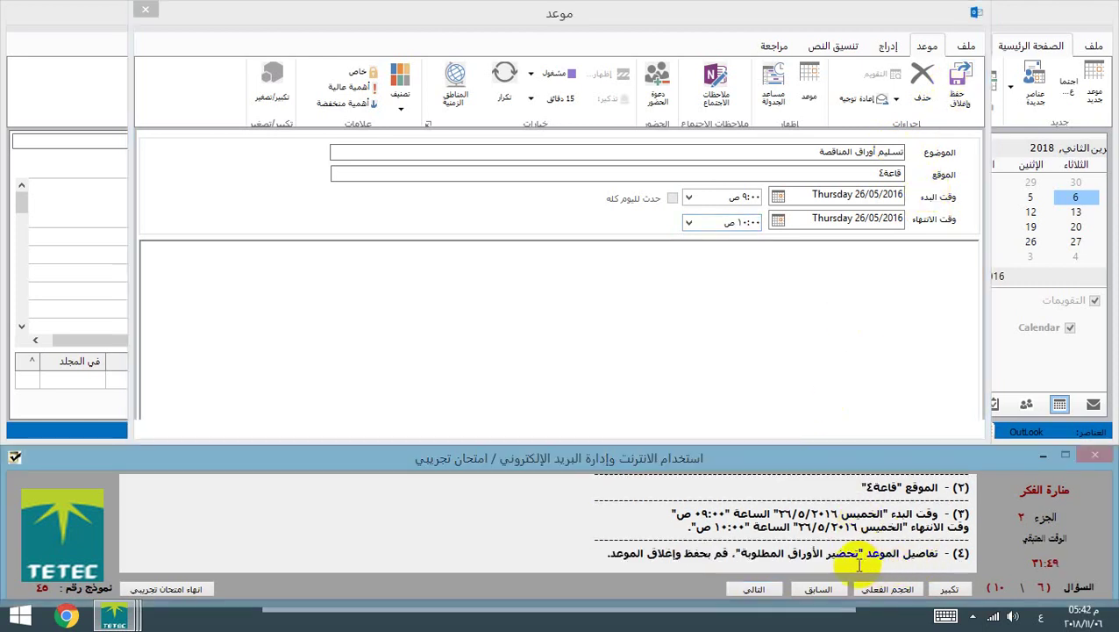
click(899, 296)
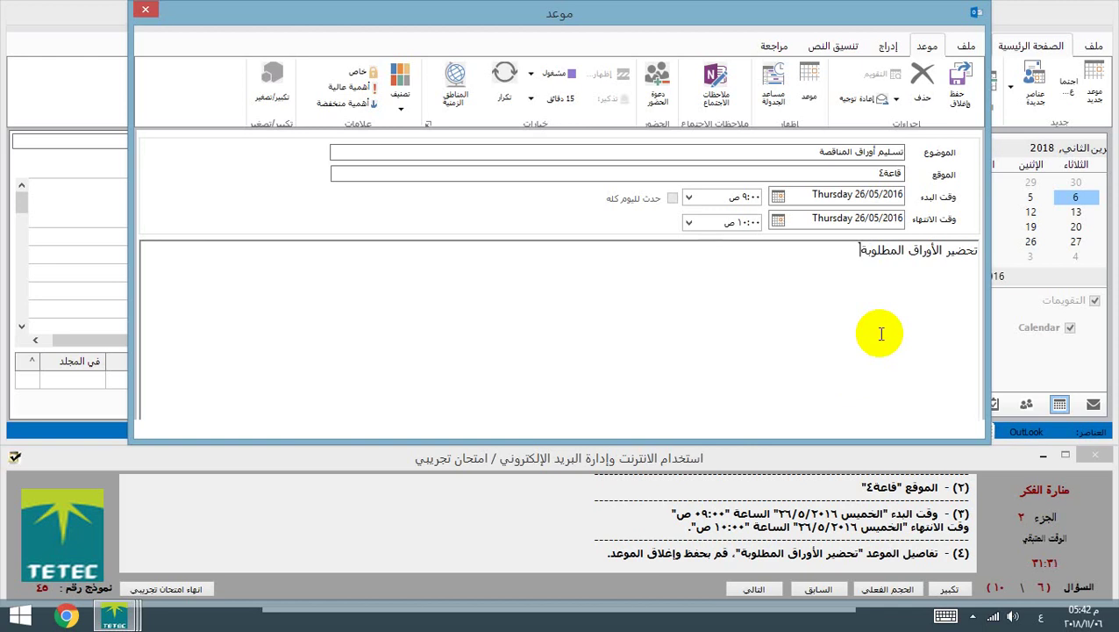
click(961, 92)
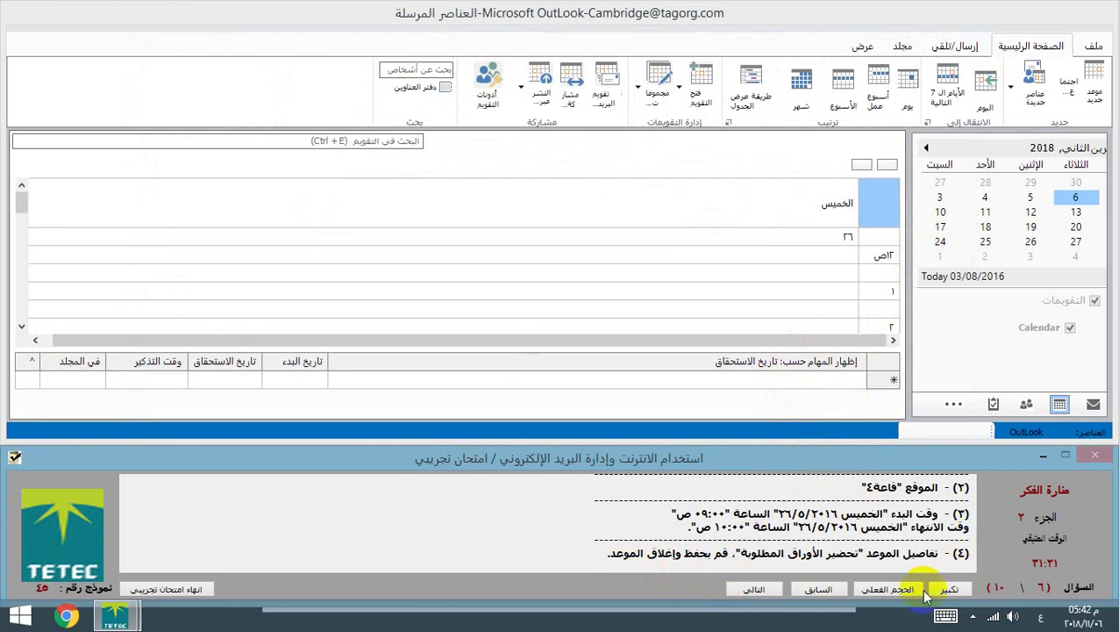
Go to the next exam question and create a note with the text "التأكد من الأسعار المطروحة"
click(744, 590)
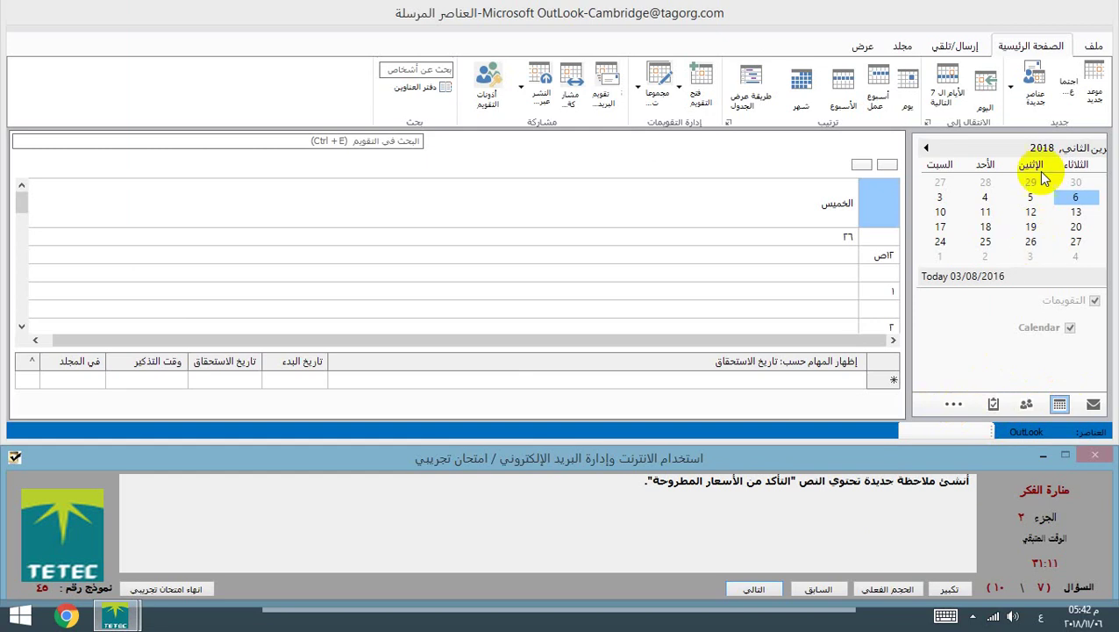
click(955, 403)
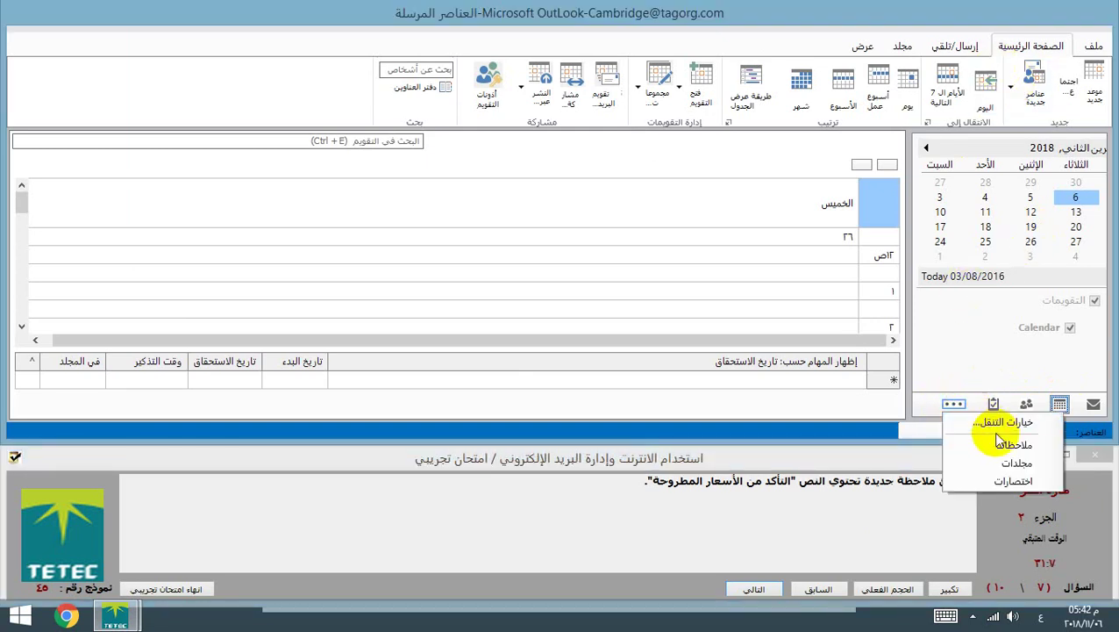
click(1008, 446)
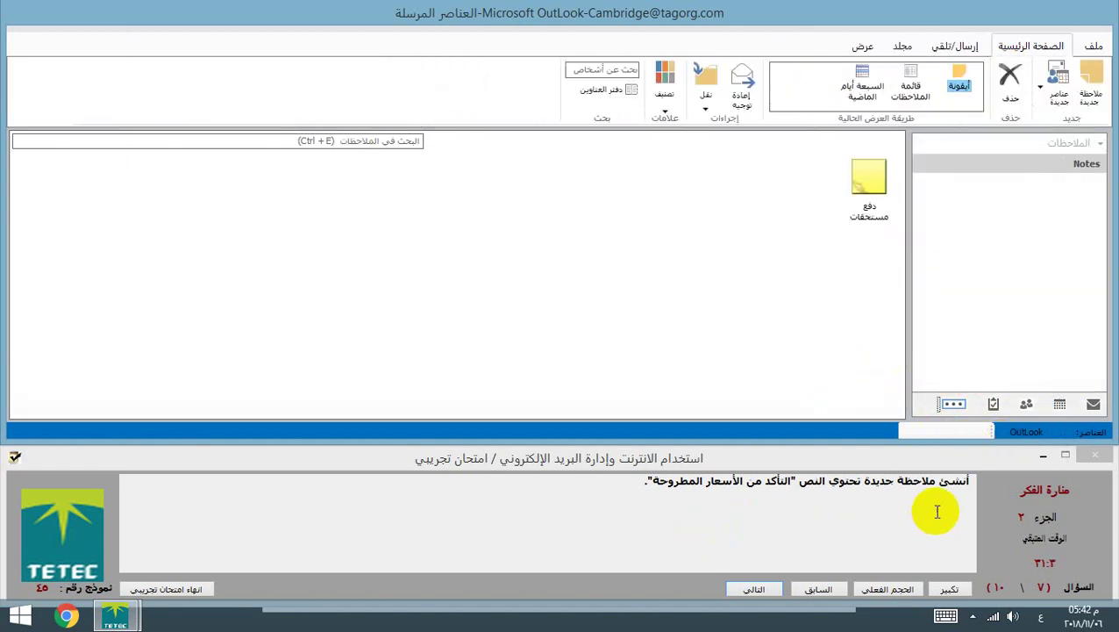
click(1094, 85)
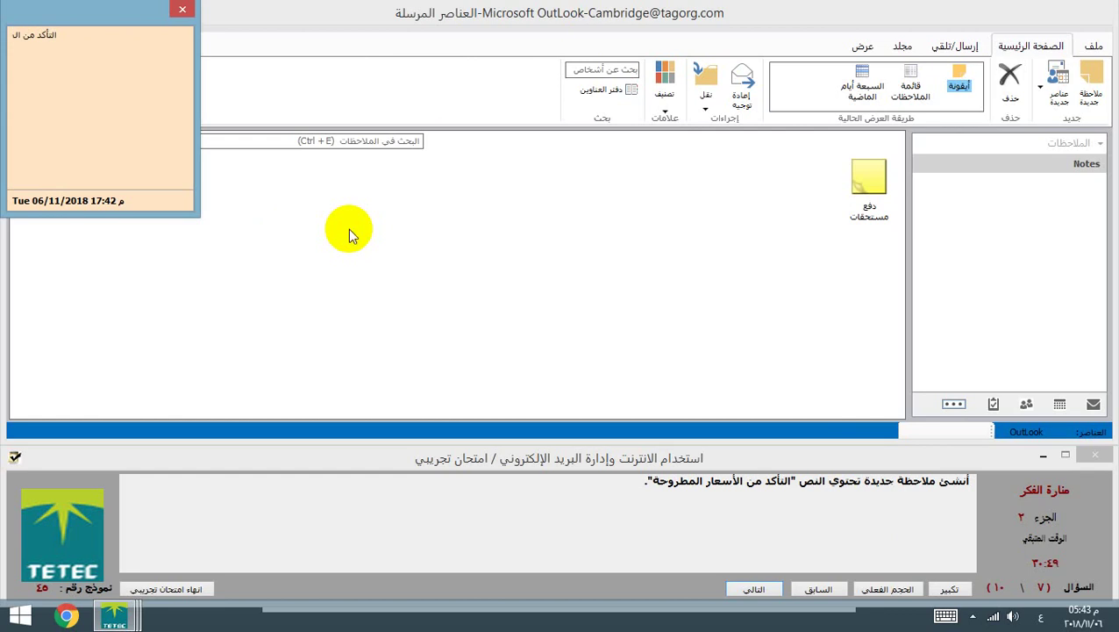
text(سعار المطرو)
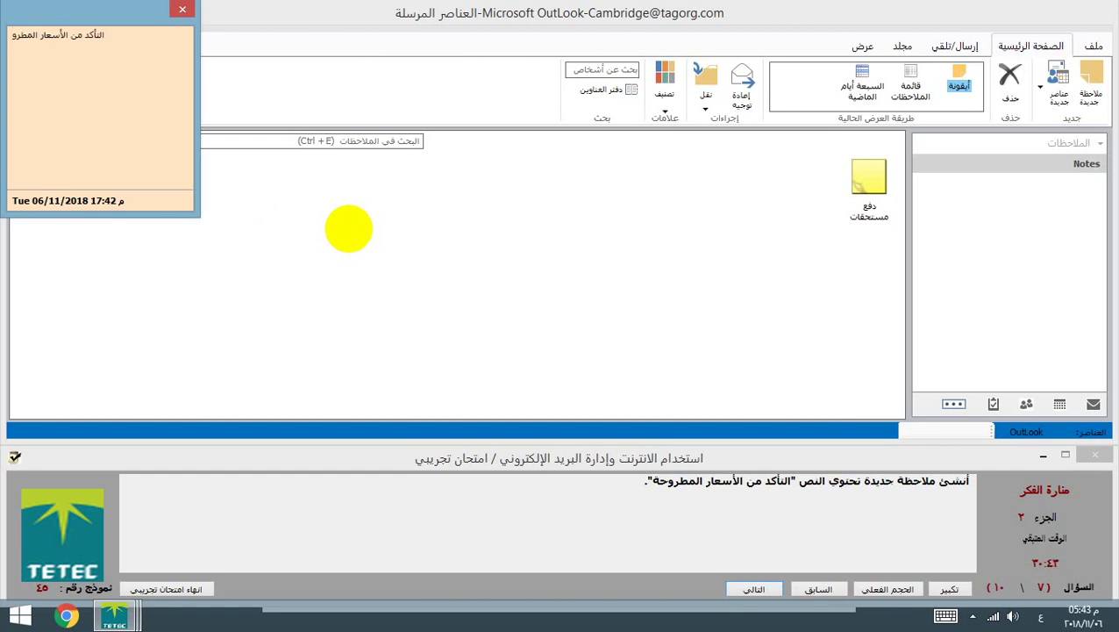
text(حة)
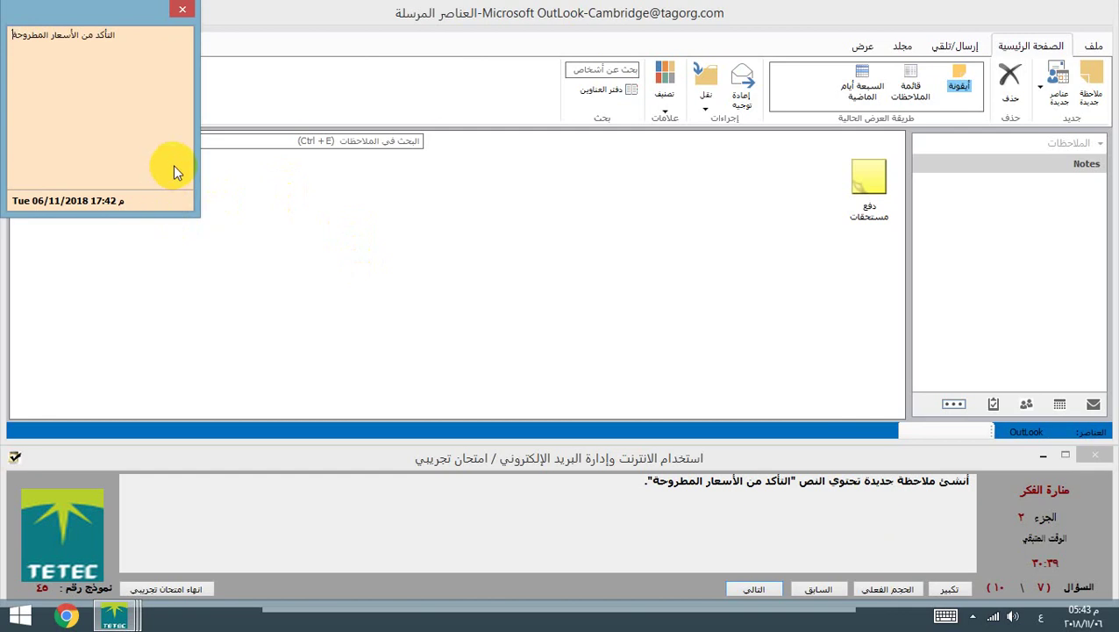
Go to the next exam question and open a new contact group from the contacts, shrinking its window clear of the question text
click(772, 591)
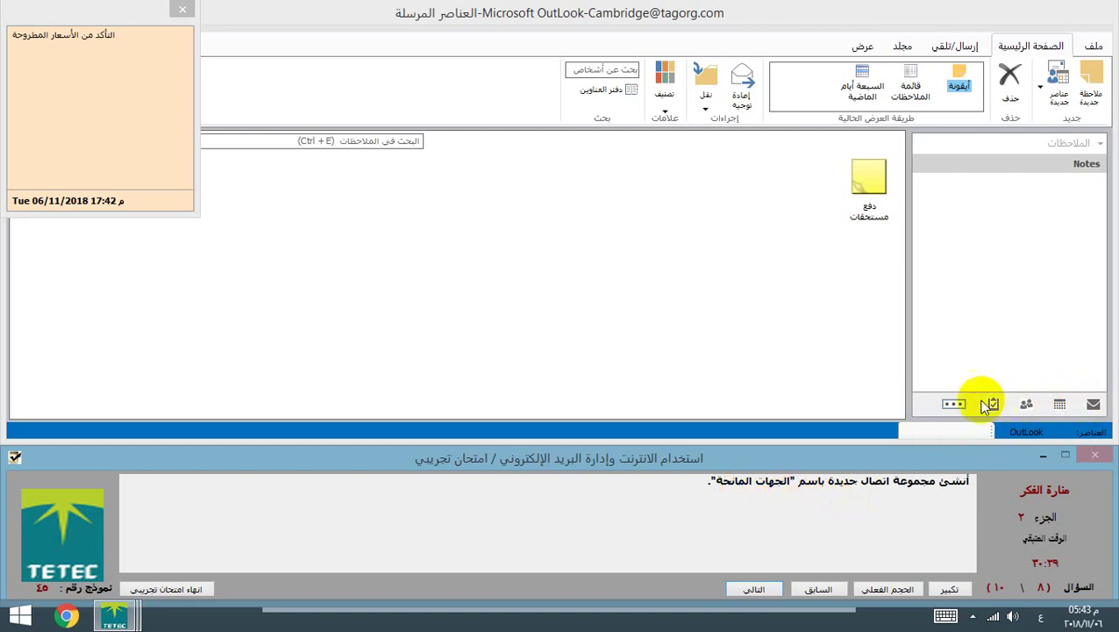
click(1026, 406)
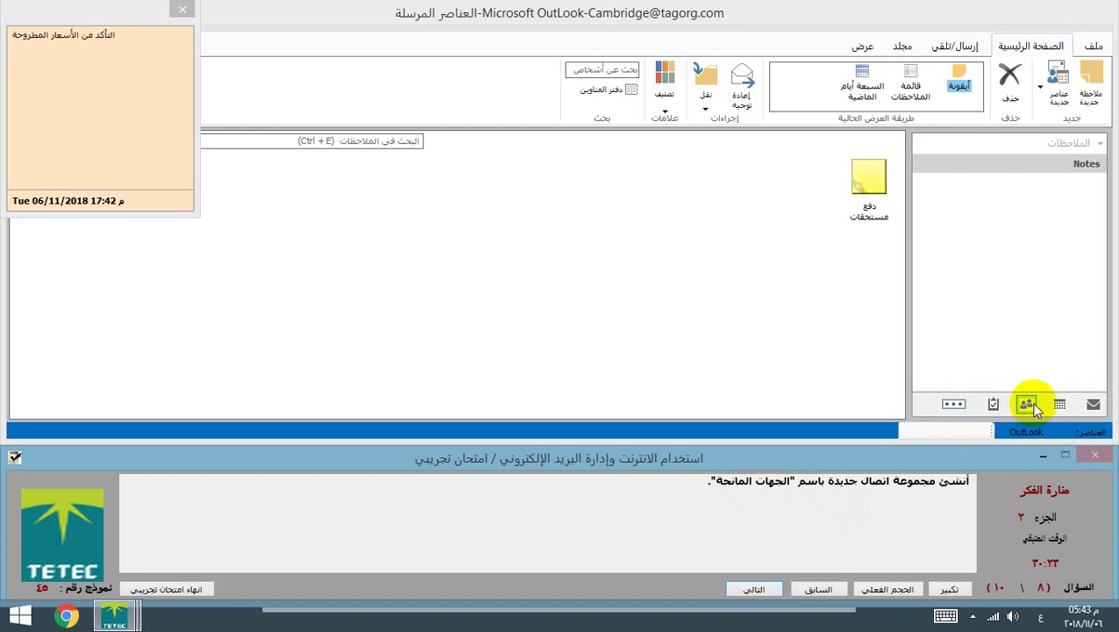
click(1026, 405)
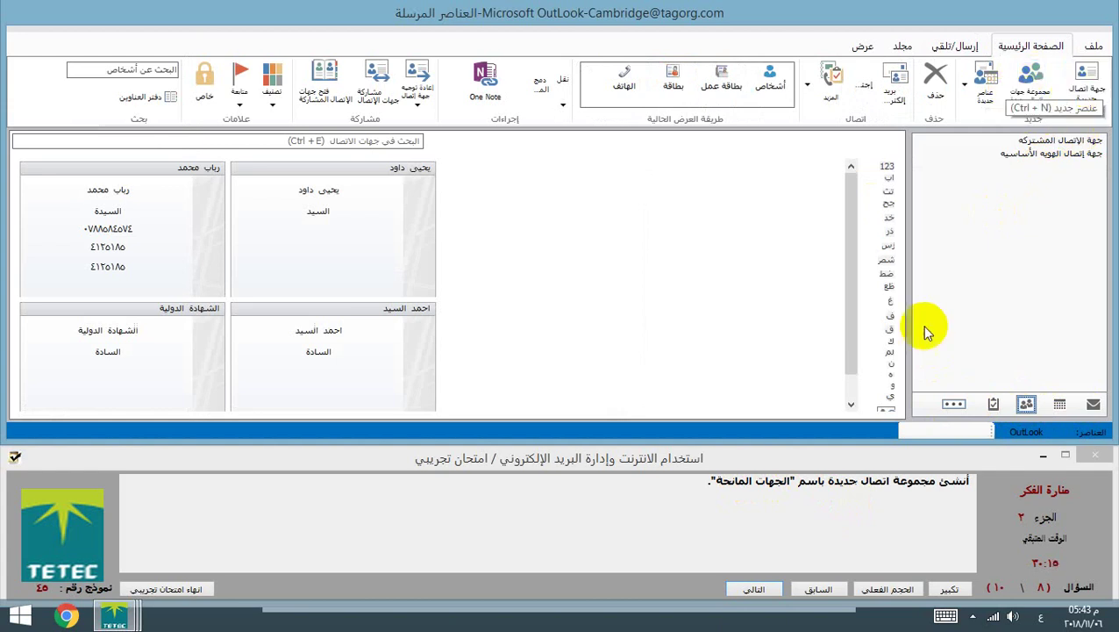
click(1033, 95)
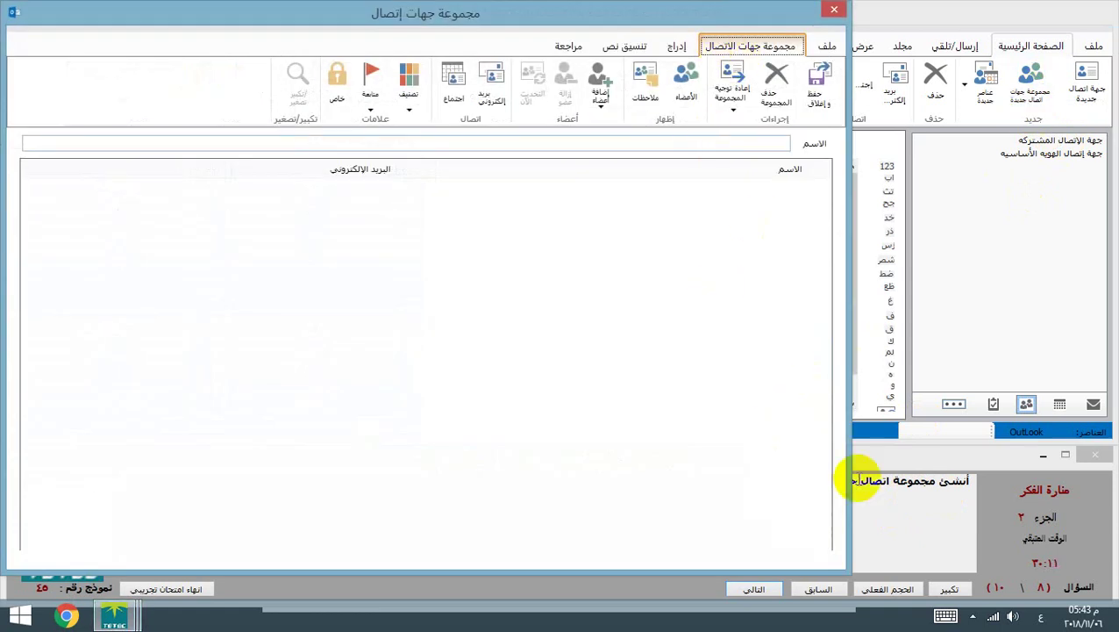
drag(575, 25, 780, 18)
drag(643, 574, 670, 353)
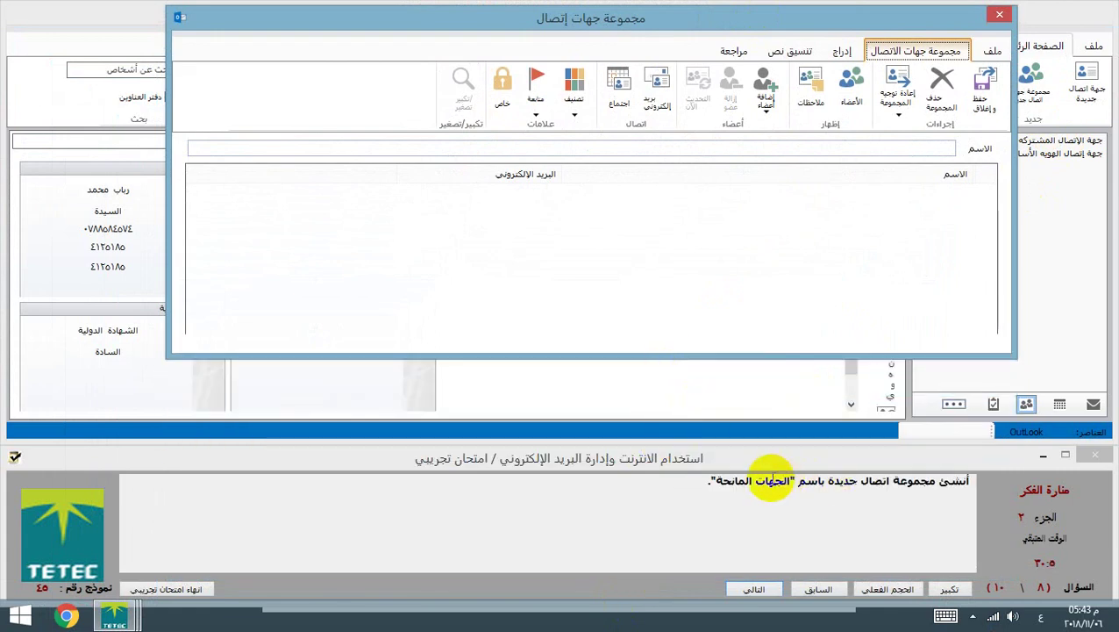
Name the contact group "الجهات المانحة", and save and close it while advancing to the next exam question
click(915, 150)
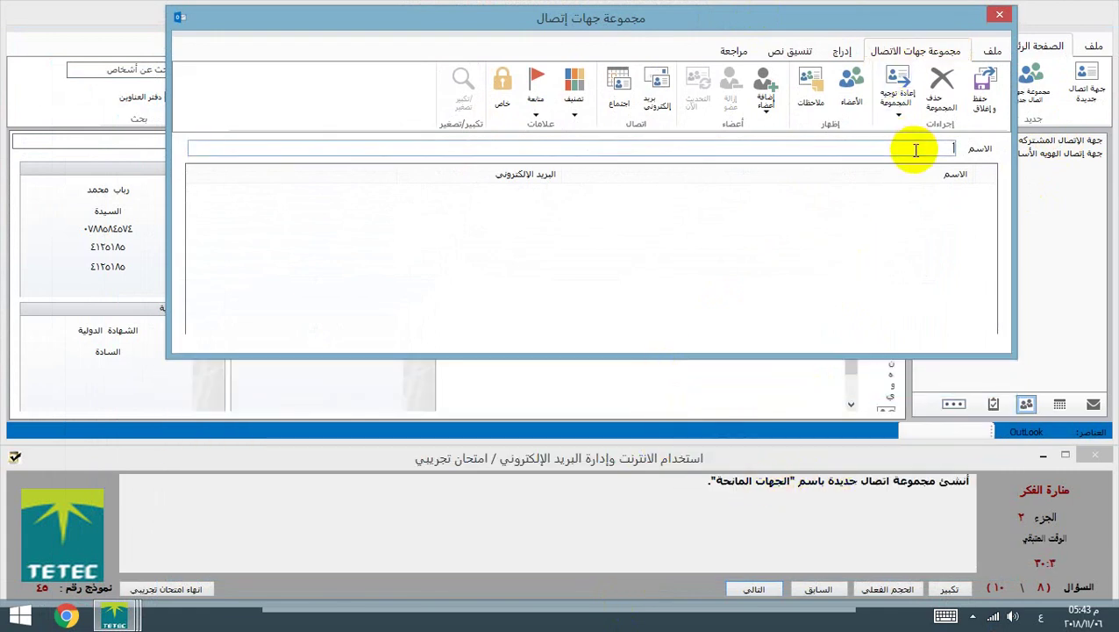
text(الجهات المانحة)
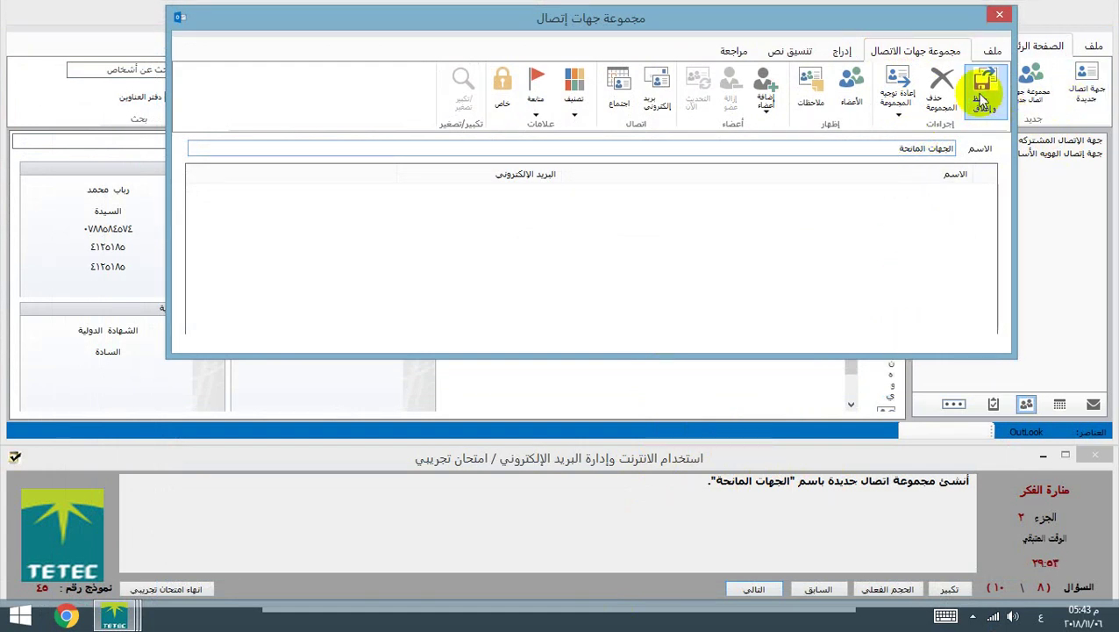
click(760, 589)
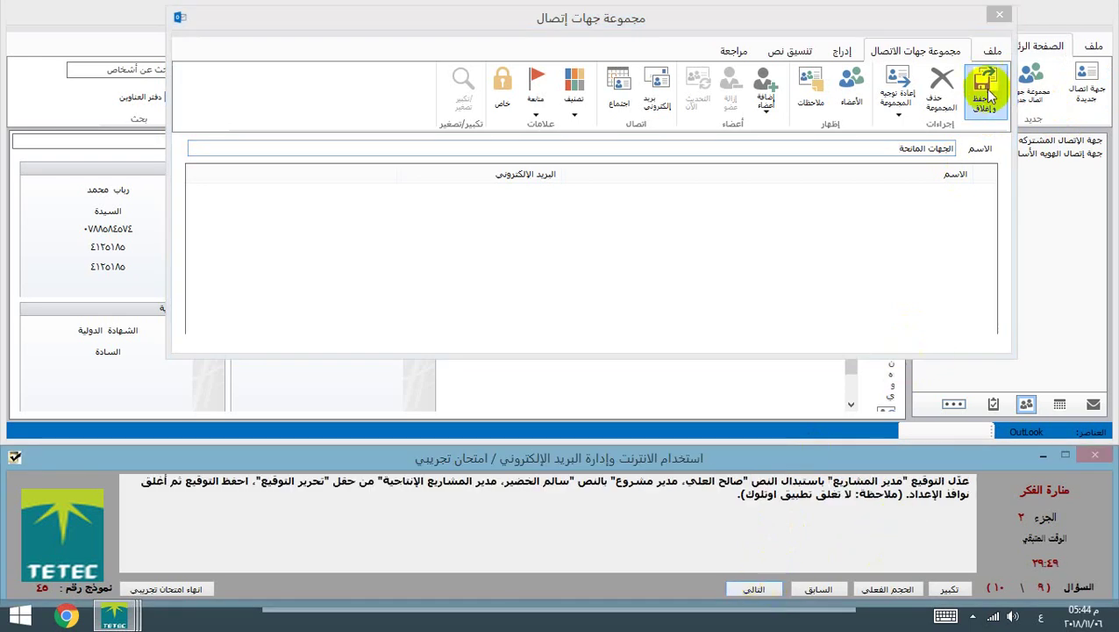
click(986, 92)
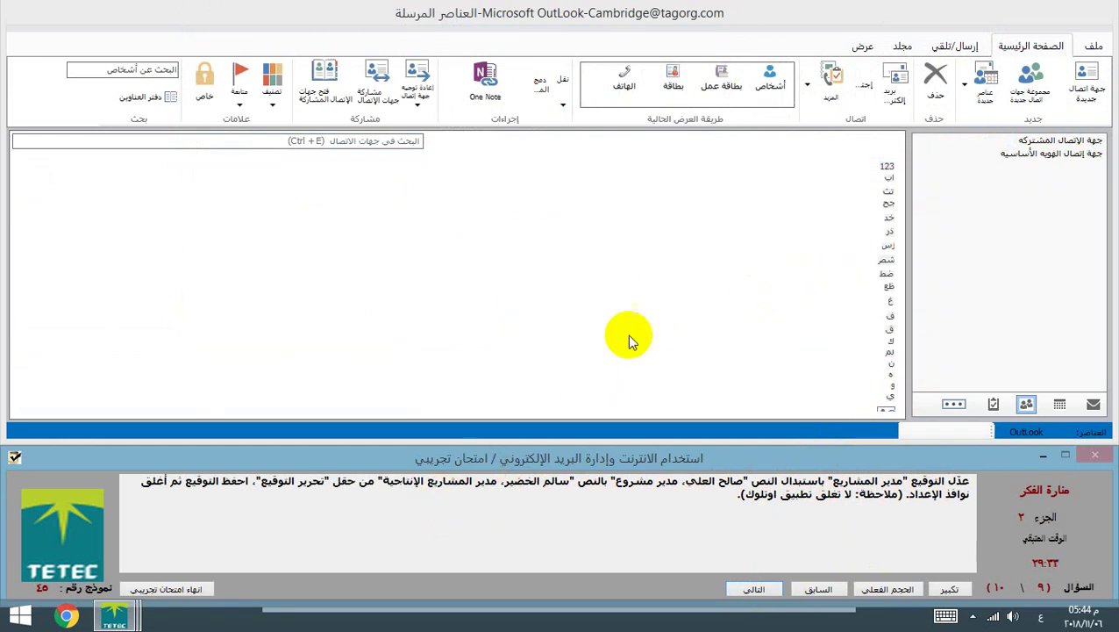
click(1097, 48)
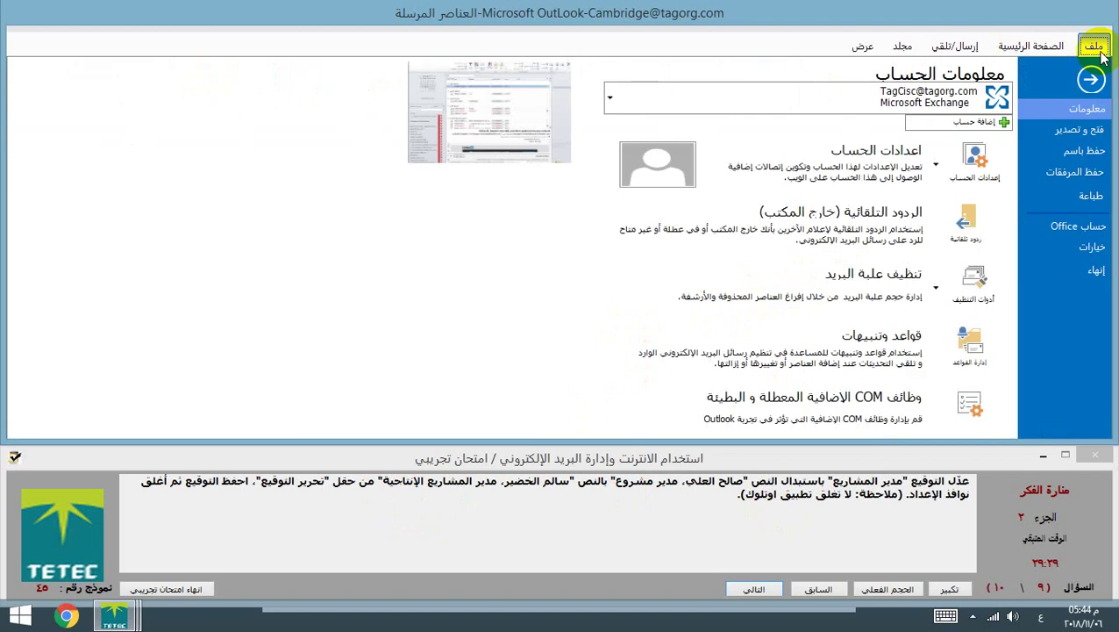
click(1090, 253)
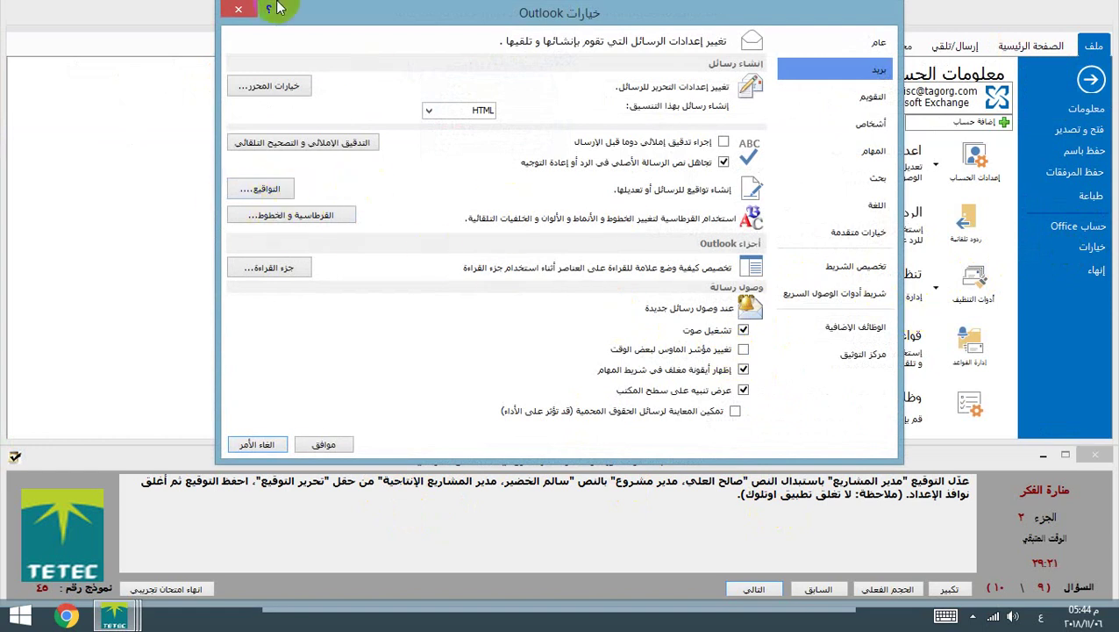
click(237, 9)
click(1035, 45)
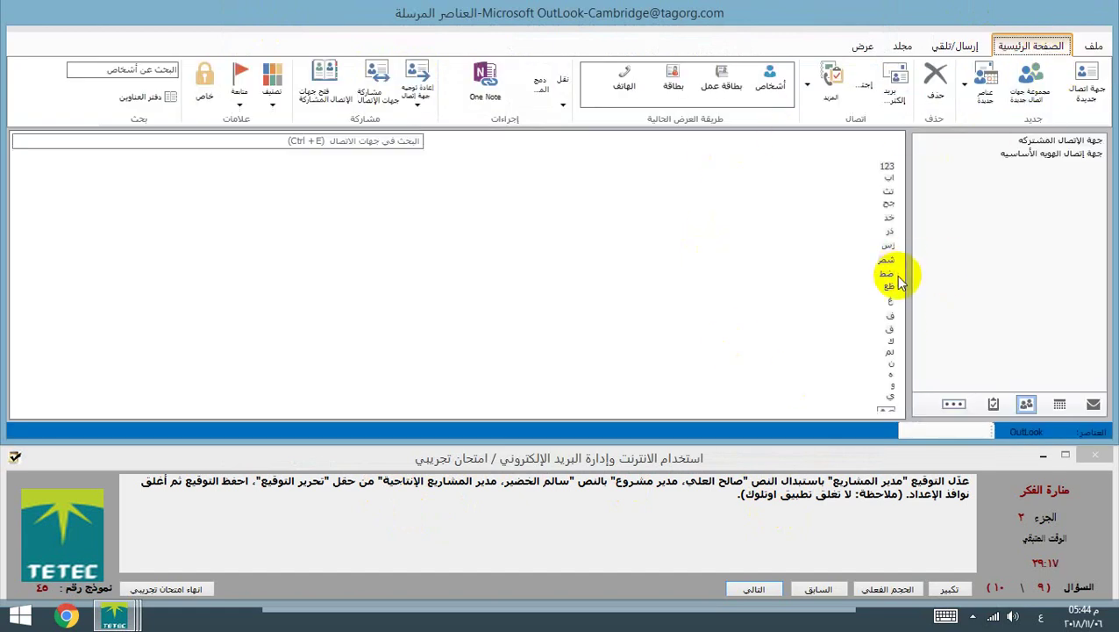
Replace the text of the mail signature "مدير المشاريع" with the required person's name and title "مدير المشاريع الإنتاجية", and save it
click(1095, 47)
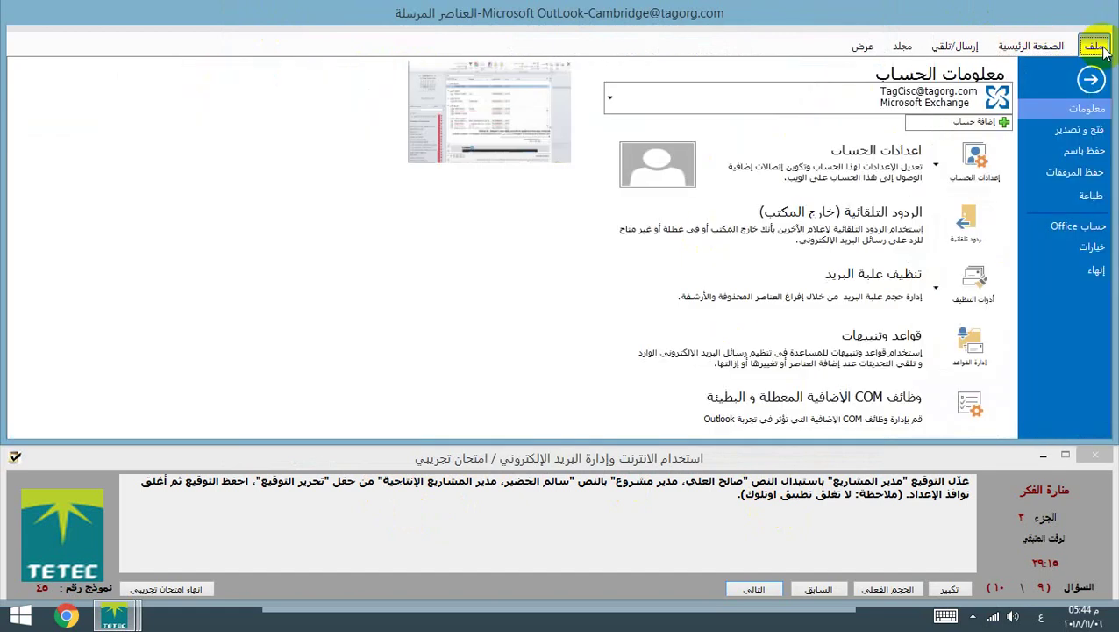
click(1092, 246)
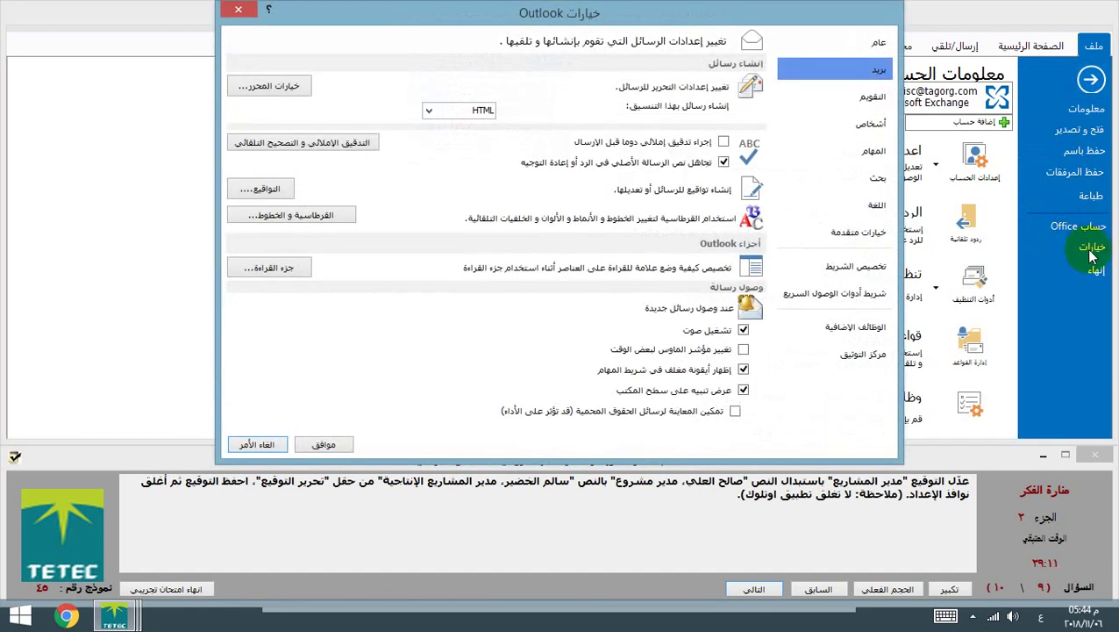
click(268, 190)
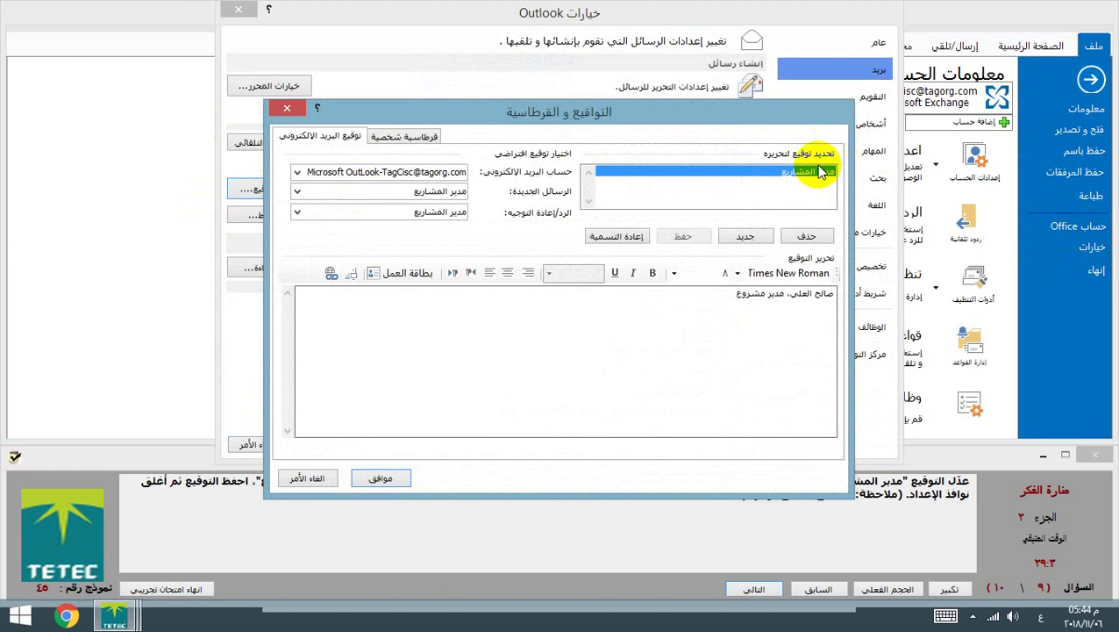
drag(719, 123, 725, 73)
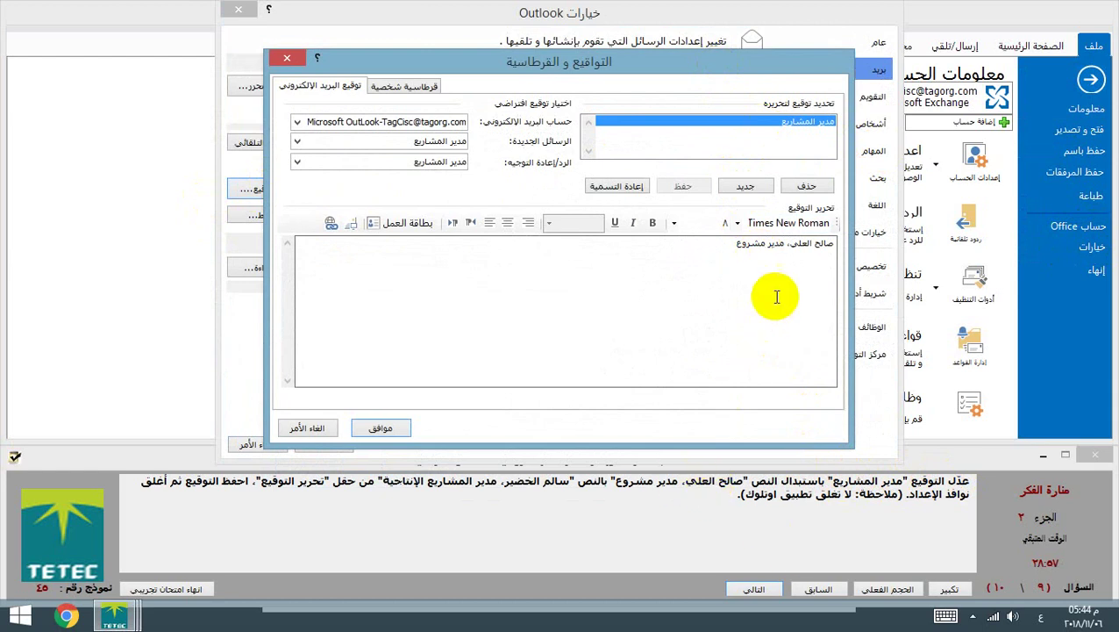
drag(737, 244, 845, 244)
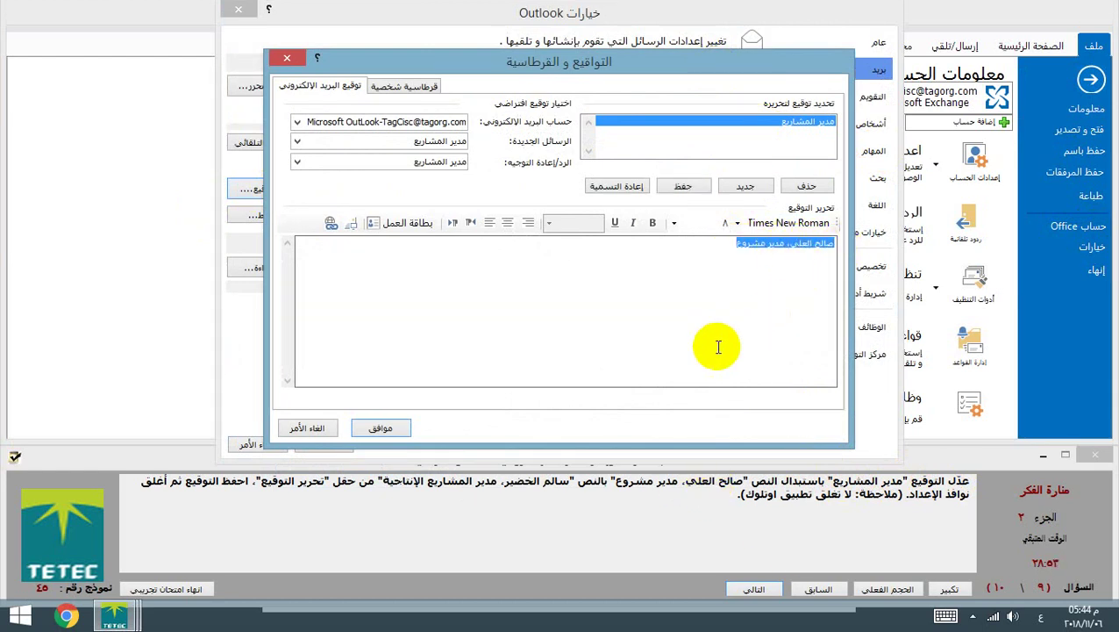
text(سالم)
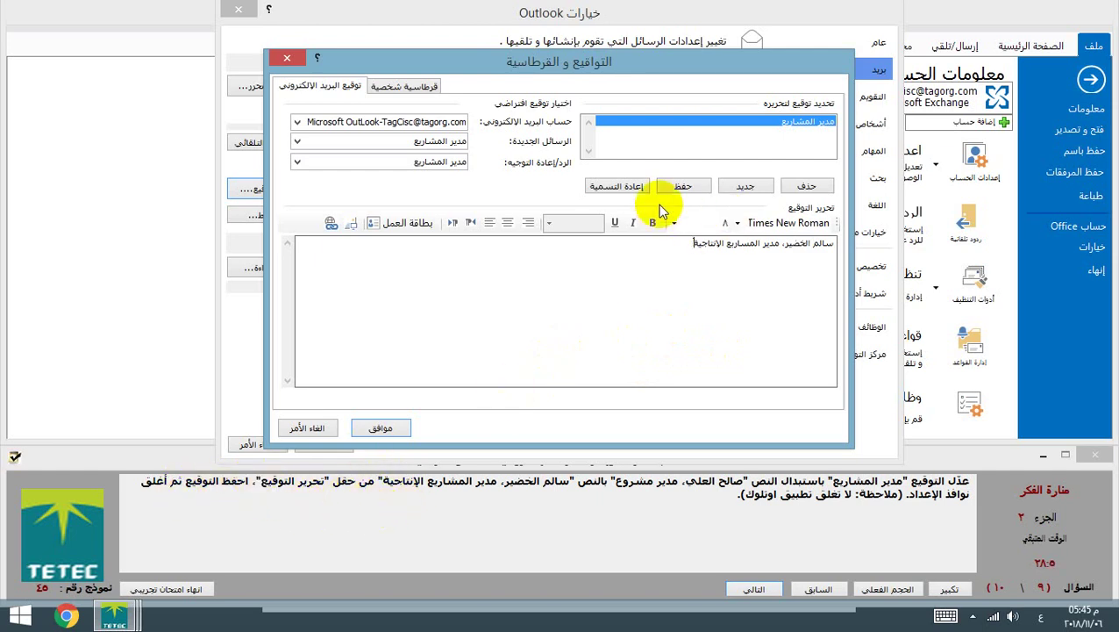
click(680, 188)
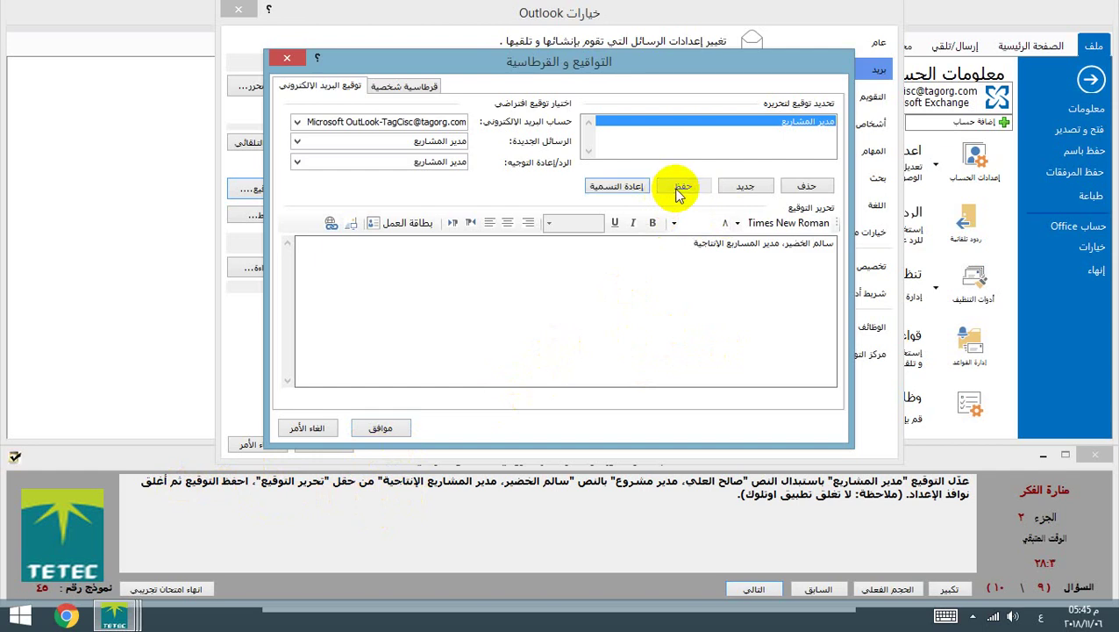
Confirm the signature settings, close the options window and return to the main contacts view
click(384, 428)
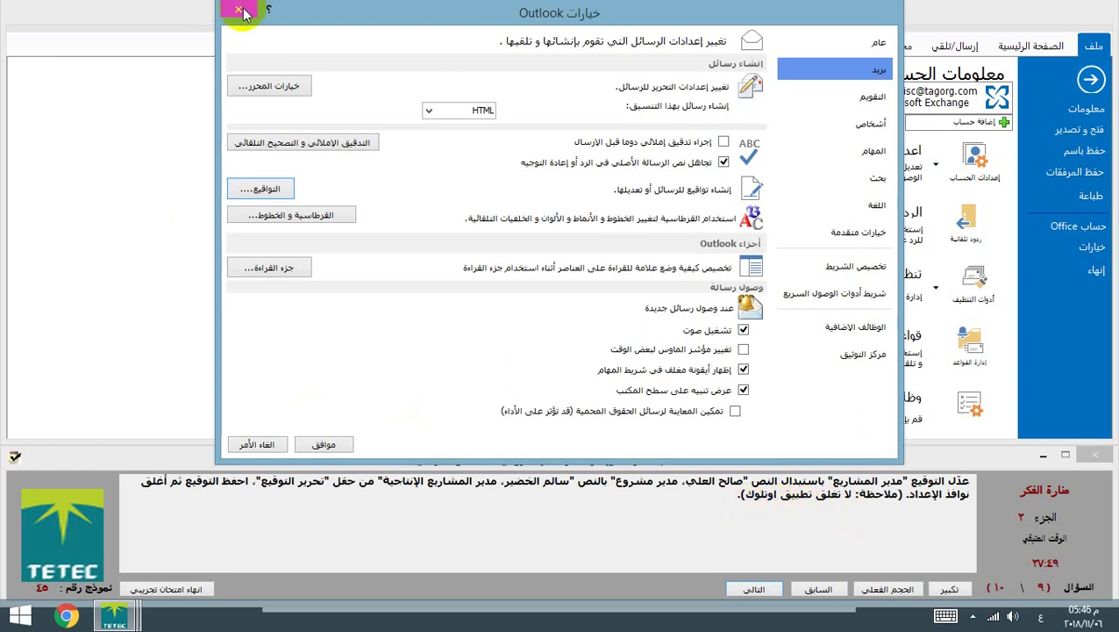
click(240, 10)
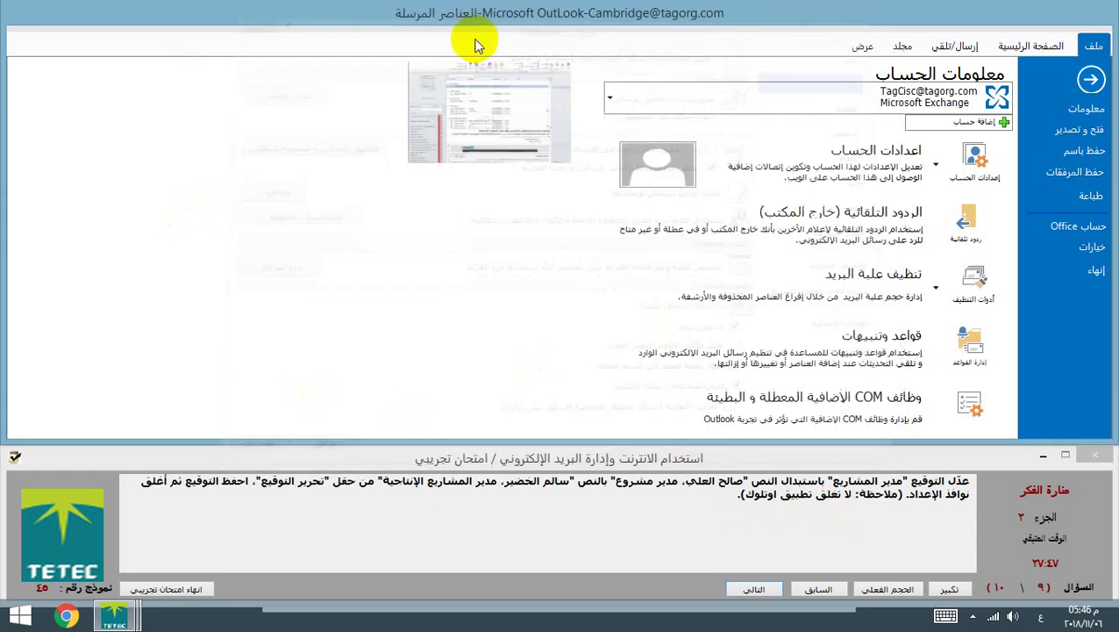
click(1091, 70)
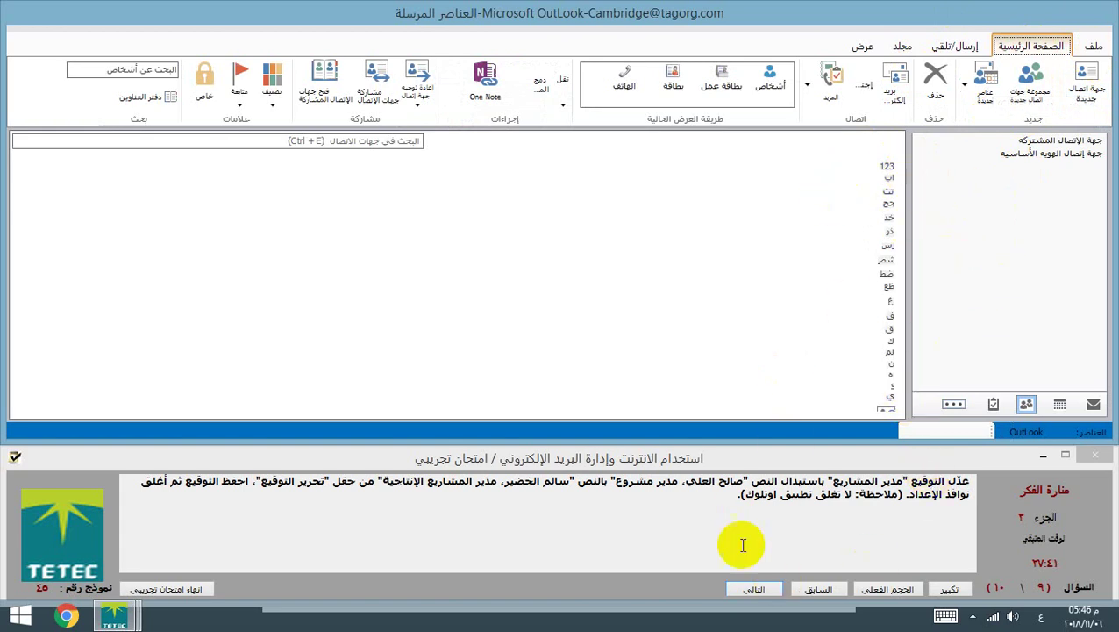
Change the notes view to "قائمة الملاحظات" for the next exam question and acknowledge the end-of-questions notice
click(756, 590)
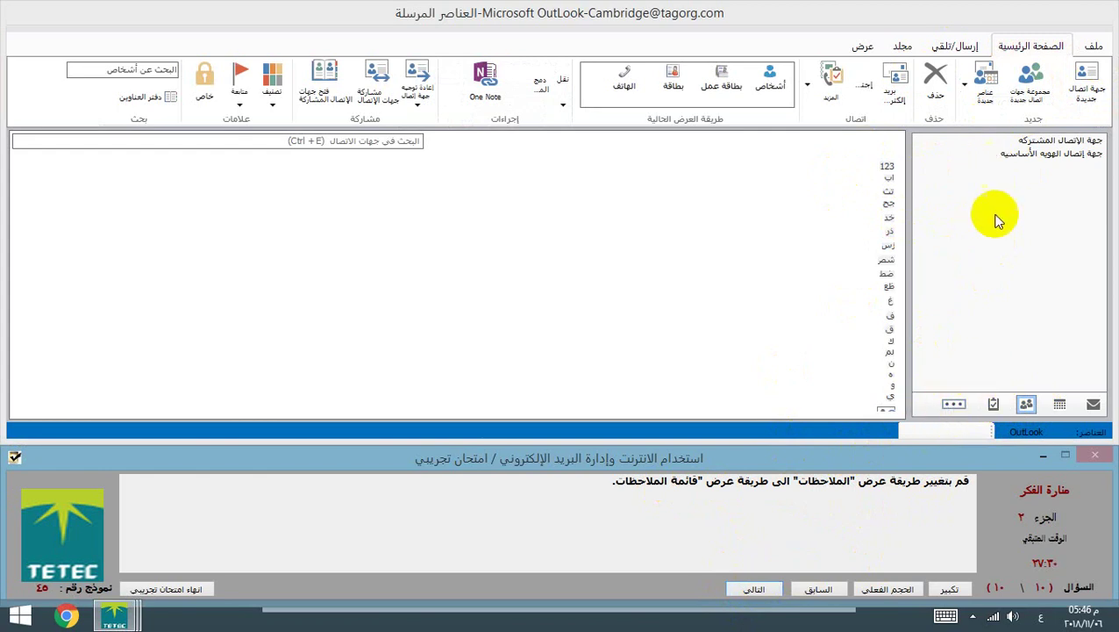
click(956, 405)
click(1002, 446)
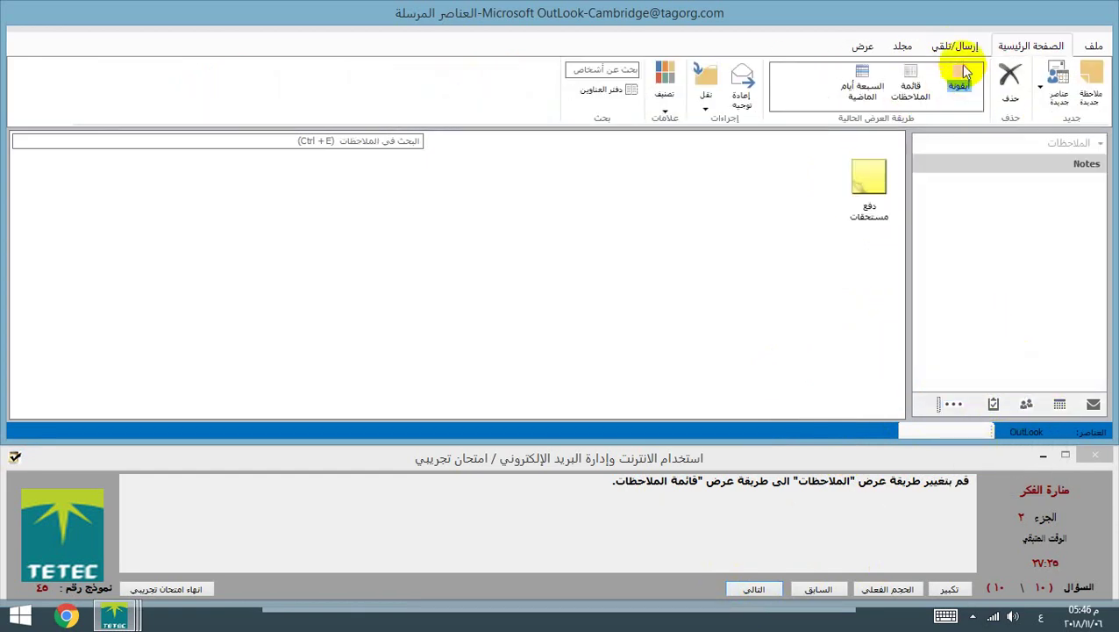
click(912, 88)
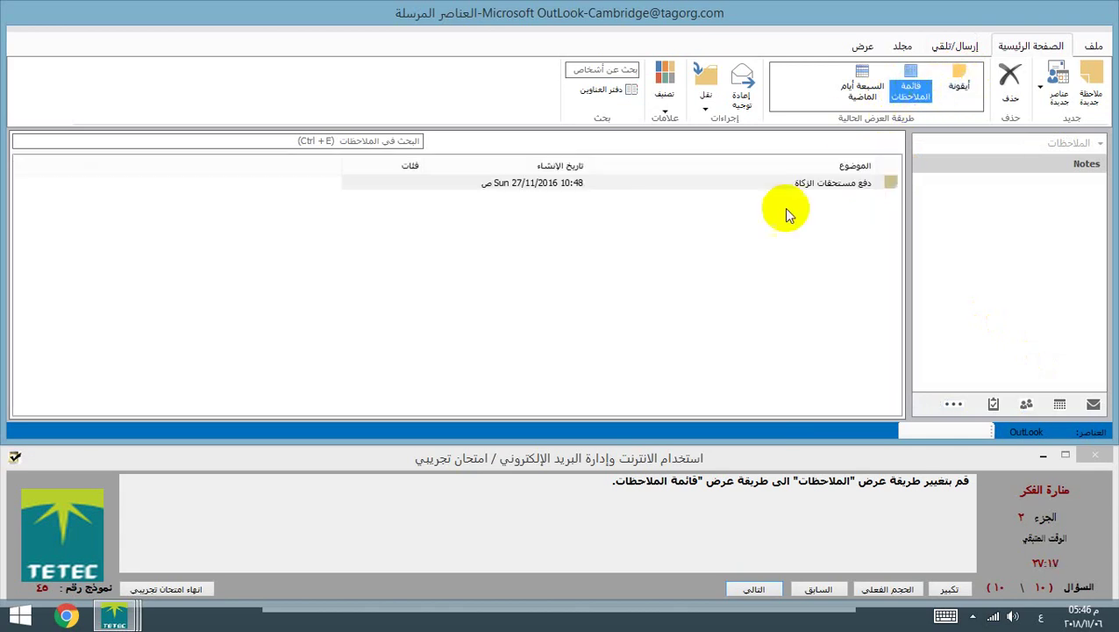
click(756, 593)
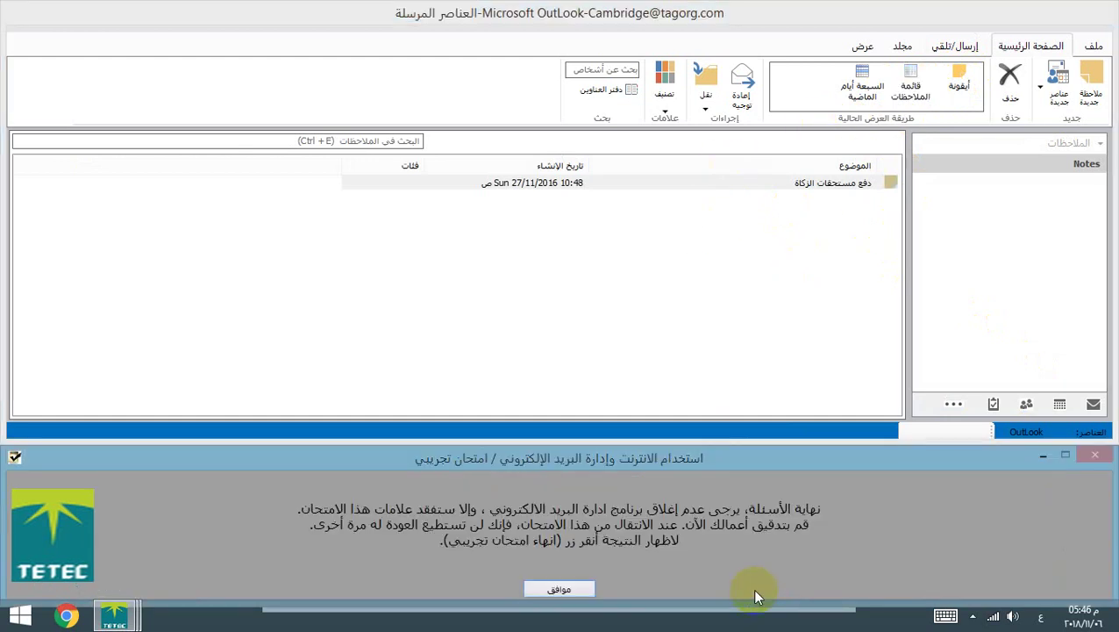
click(566, 588)
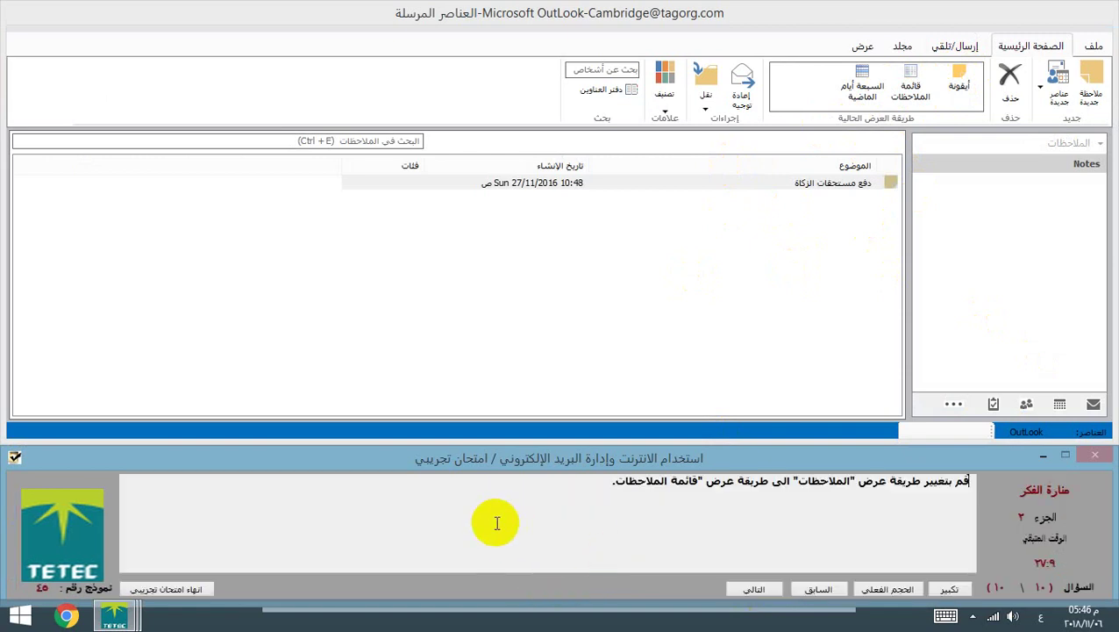